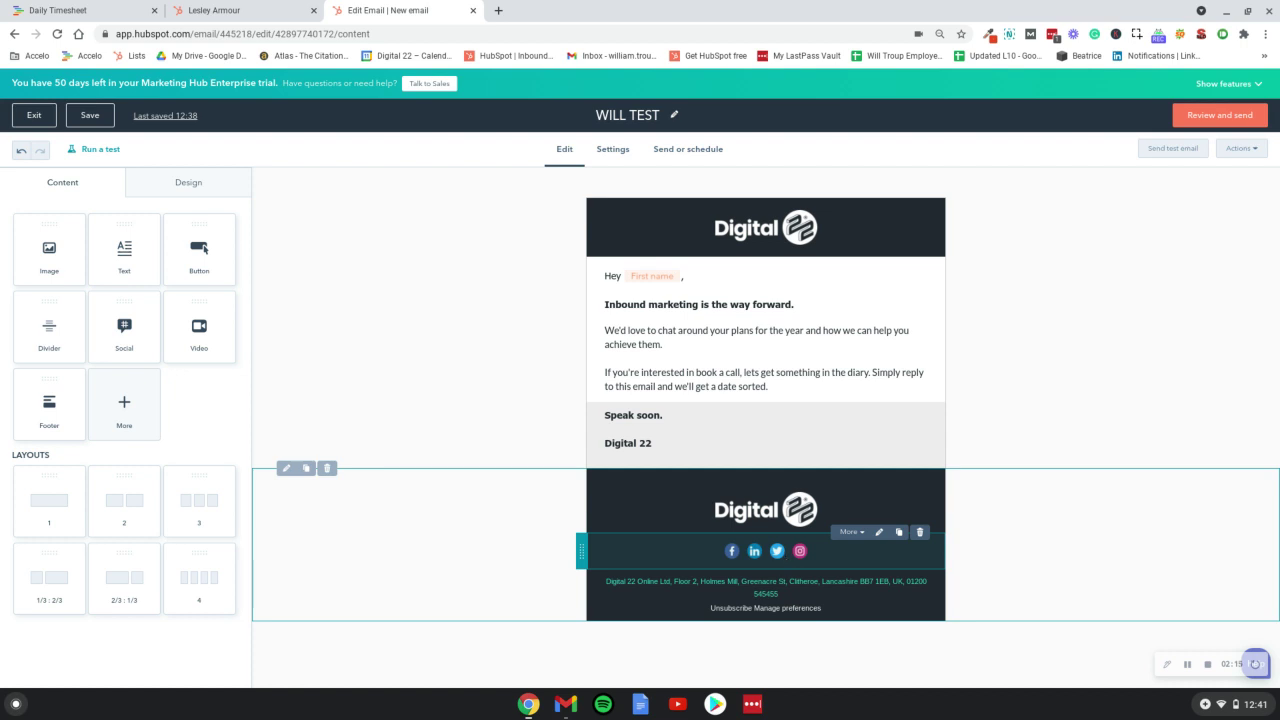
Review the WILL TEST sender and subject settings, then go back to the content editor
{"action": "left_click", "coordinate": [614, 149]}
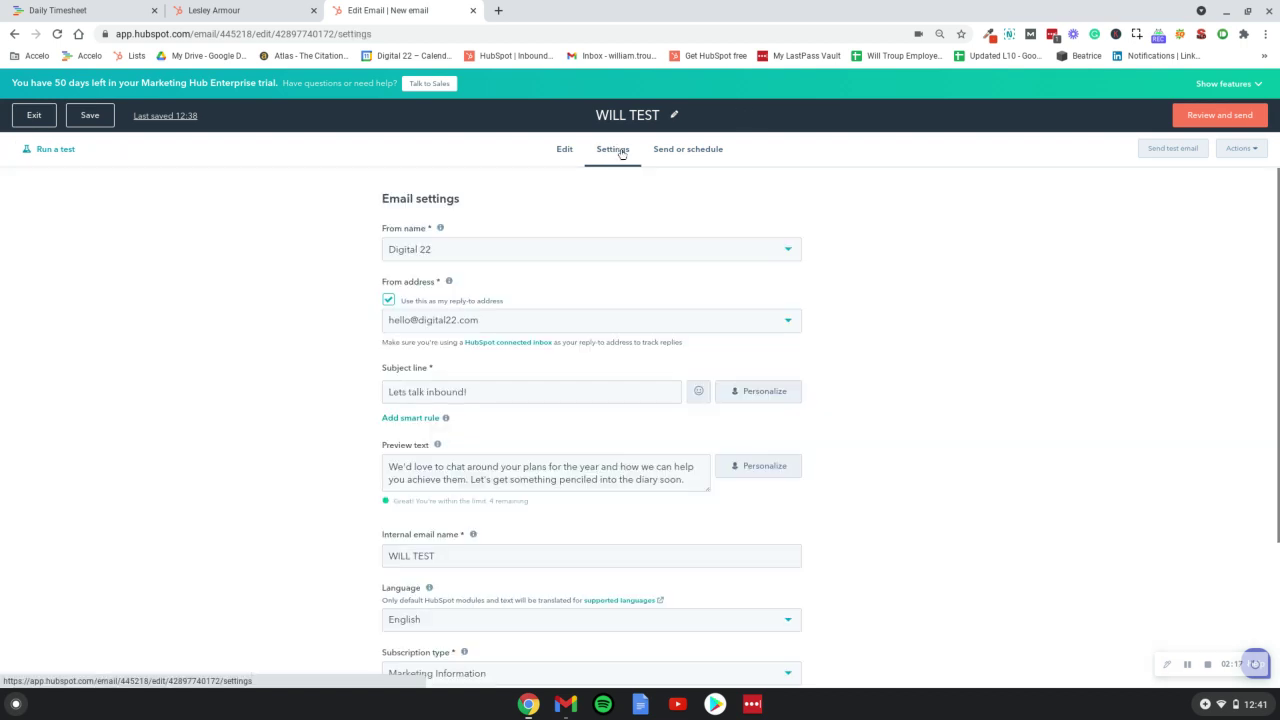
{"action": "scroll", "coordinate": [554, 303], "scroll_direction": "down", "scroll_amount": 2}
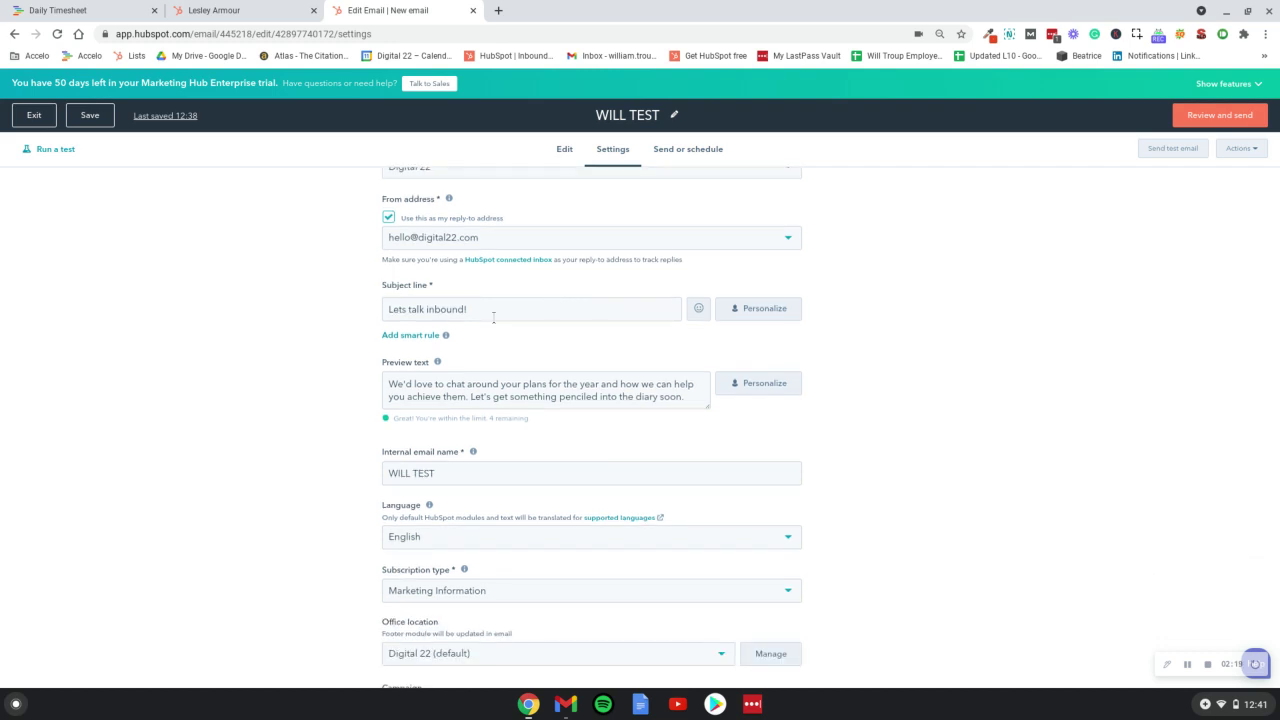
{"action": "scroll", "coordinate": [493, 318], "scroll_direction": "down", "scroll_amount": 1}
{"action": "scroll", "coordinate": [493, 300], "scroll_direction": "down", "scroll_amount": 2}
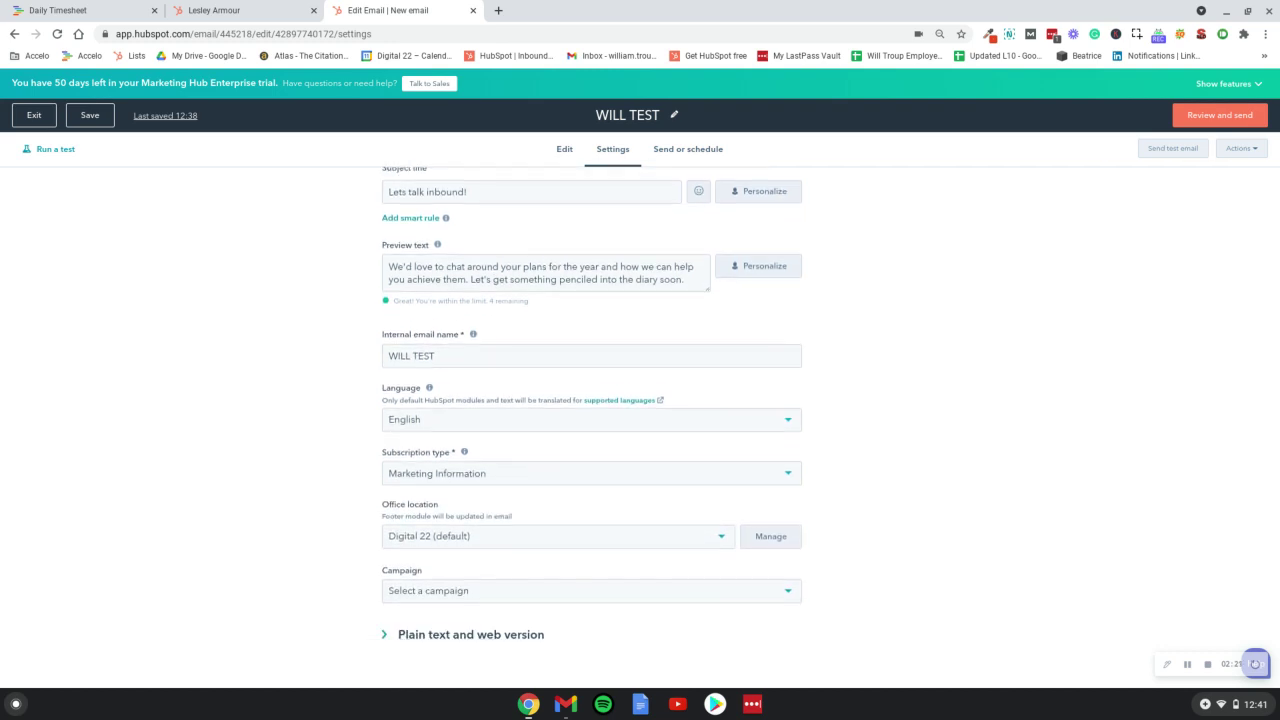
{"action": "scroll", "coordinate": [480, 463], "scroll_direction": "up", "scroll_amount": 2}
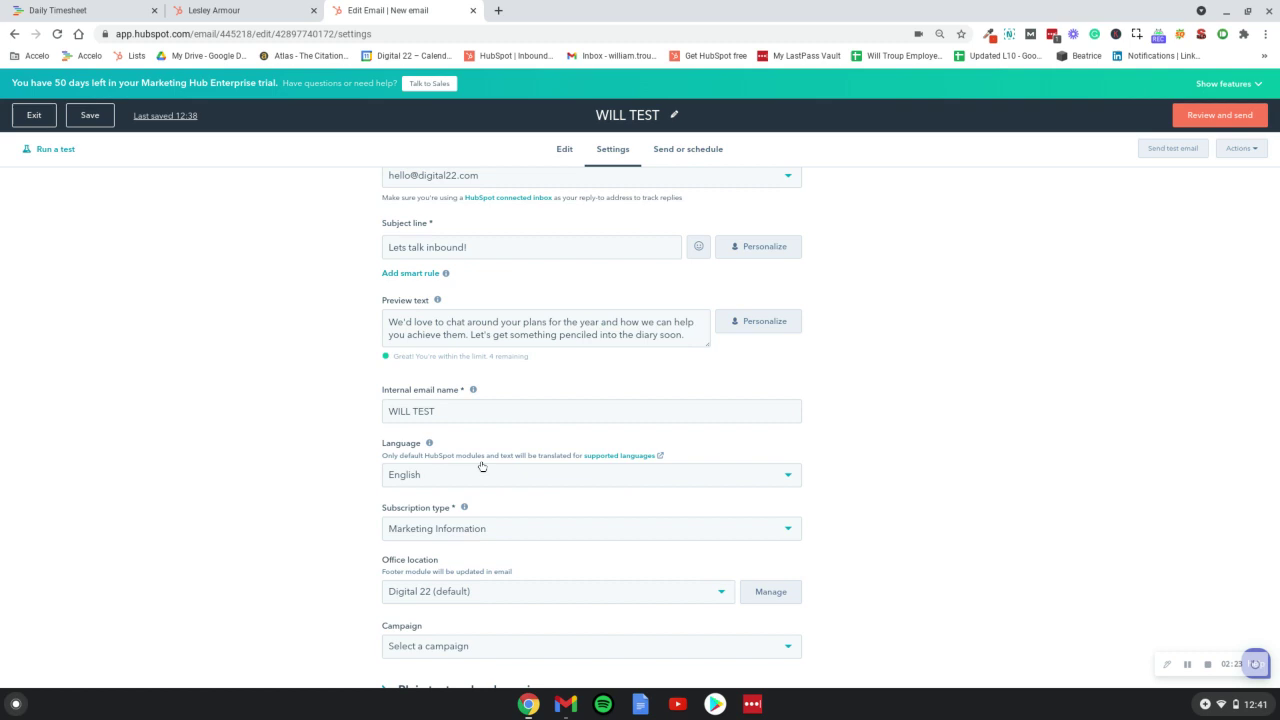
{"action": "scroll", "coordinate": [481, 466], "scroll_direction": "up", "scroll_amount": 2}
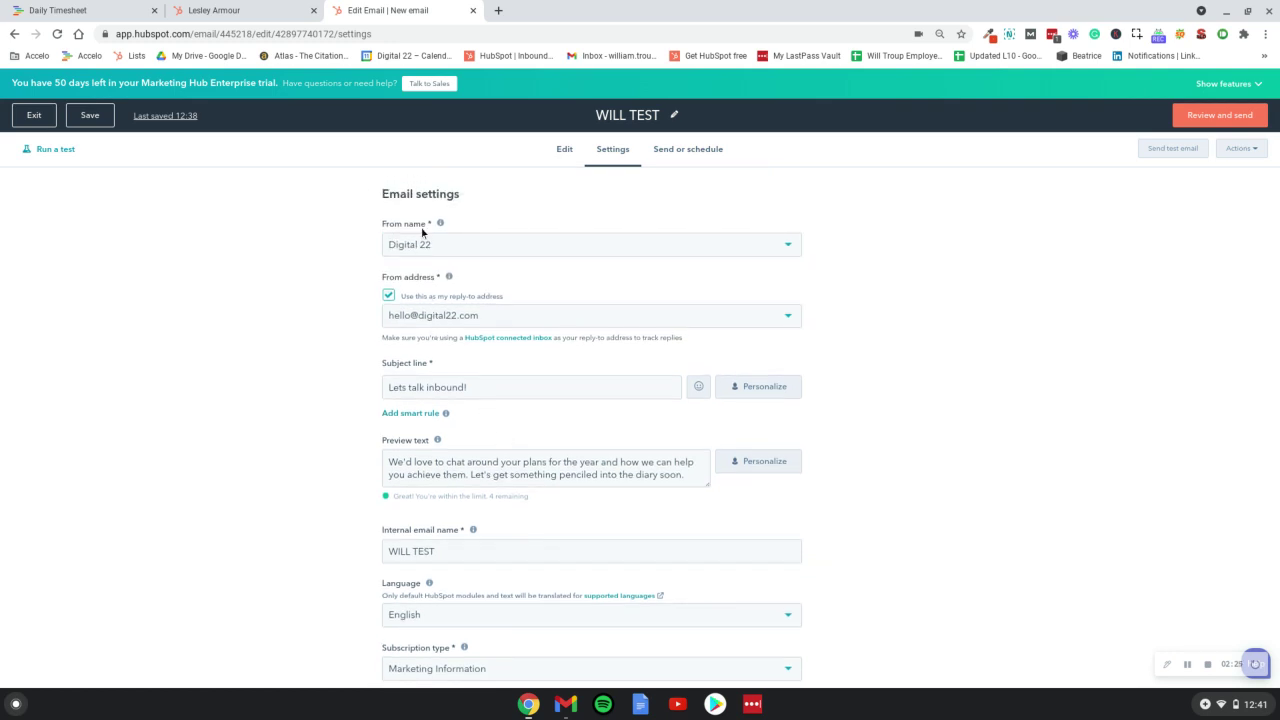
{"action": "left_click", "coordinate": [561, 160]}
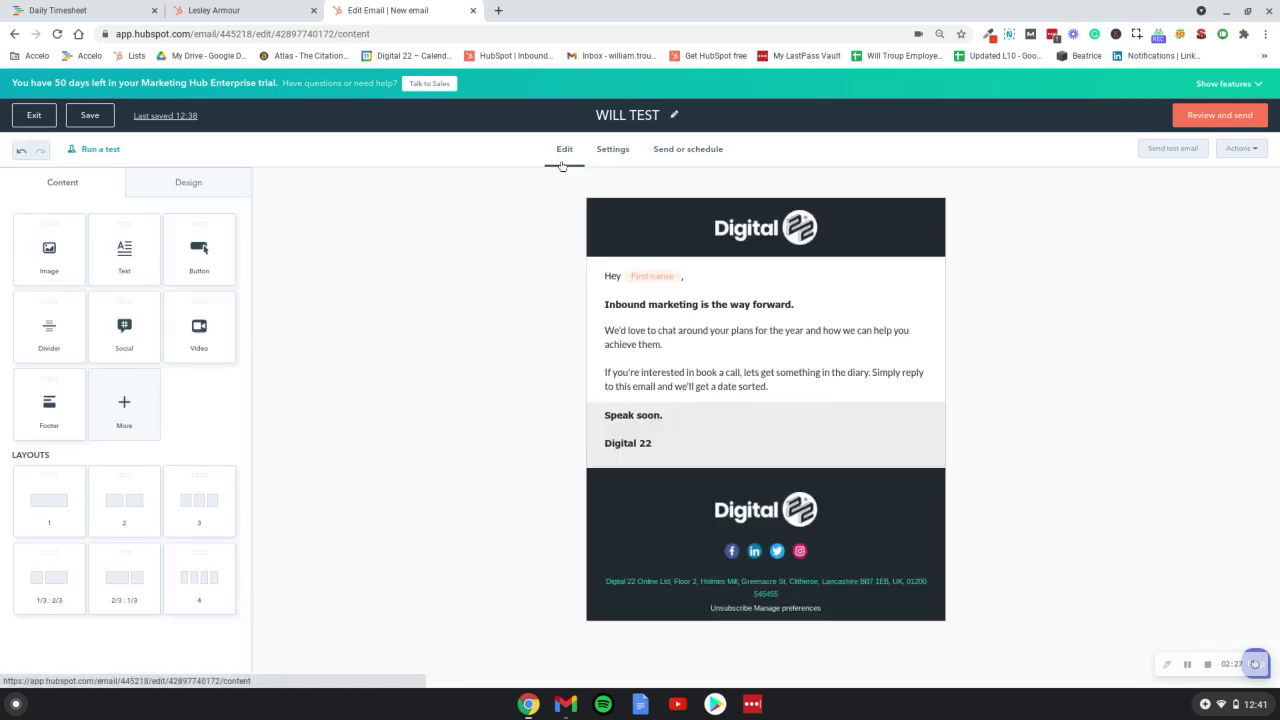
Start an A/B test with versions named 'WILL TEST - VARIANT A' and 'WILL TEST - VARIANT B'
{"action": "left_click", "coordinate": [93, 150]}
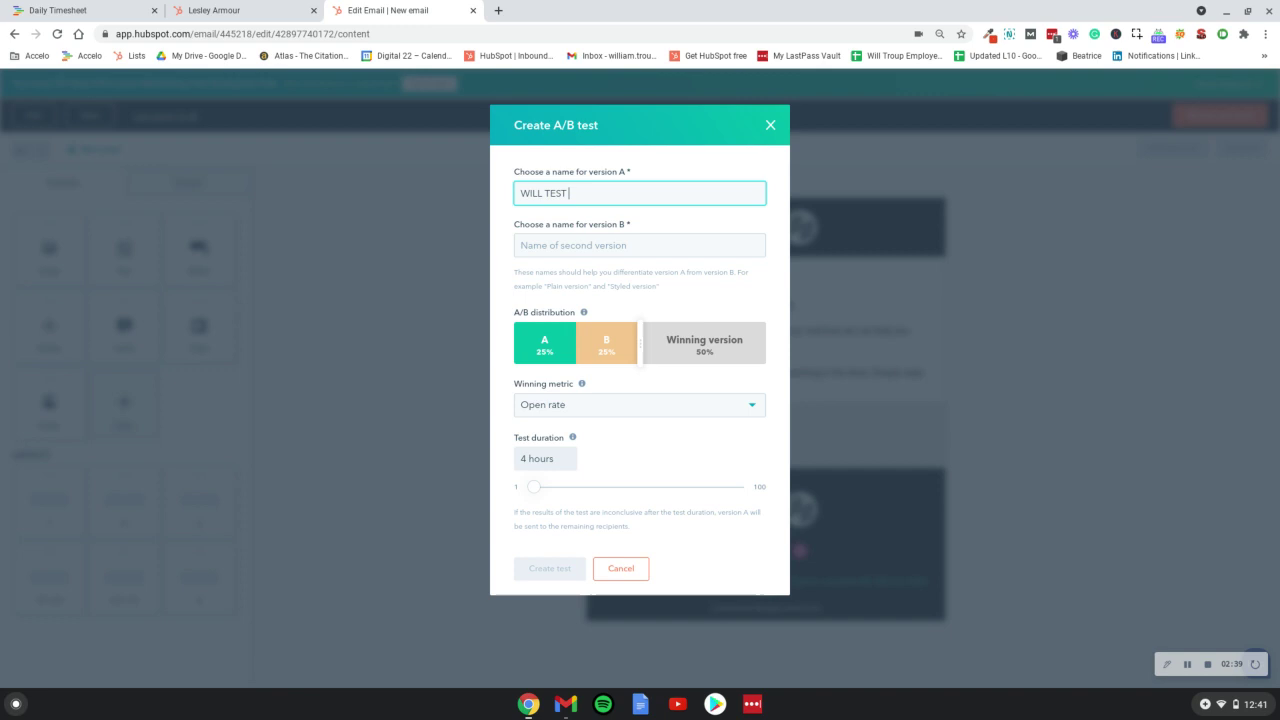
{"action": "type", "text": "- VARINAT"}
{"action": "key", "text": "BackSpace"}
{"action": "key", "text": "BackSpace"}
{"action": "key", "text": "BackSpace"}
{"action": "key", "text": "BackSpace"}
{"action": "key", "text": "BackSpace"}
{"action": "type", "text": "IANT A"}
{"action": "left_click", "coordinate": [571, 241]}
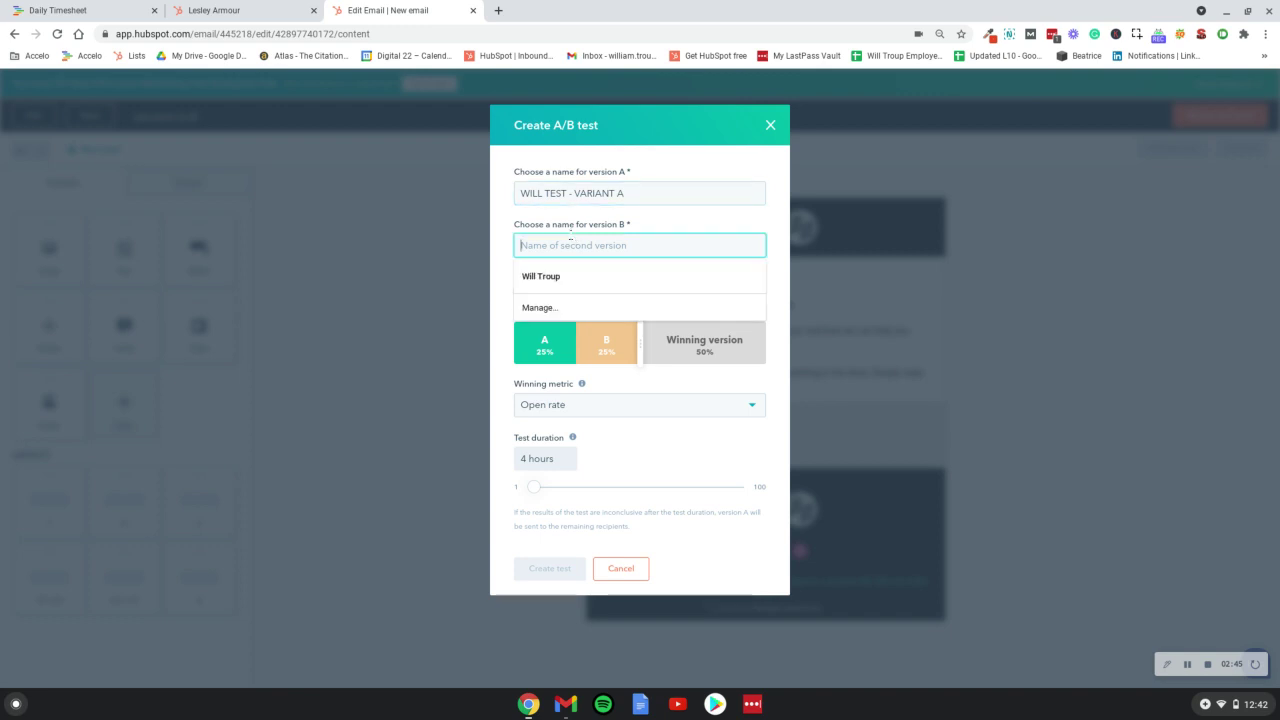
{"action": "type", "text": "WILL "}
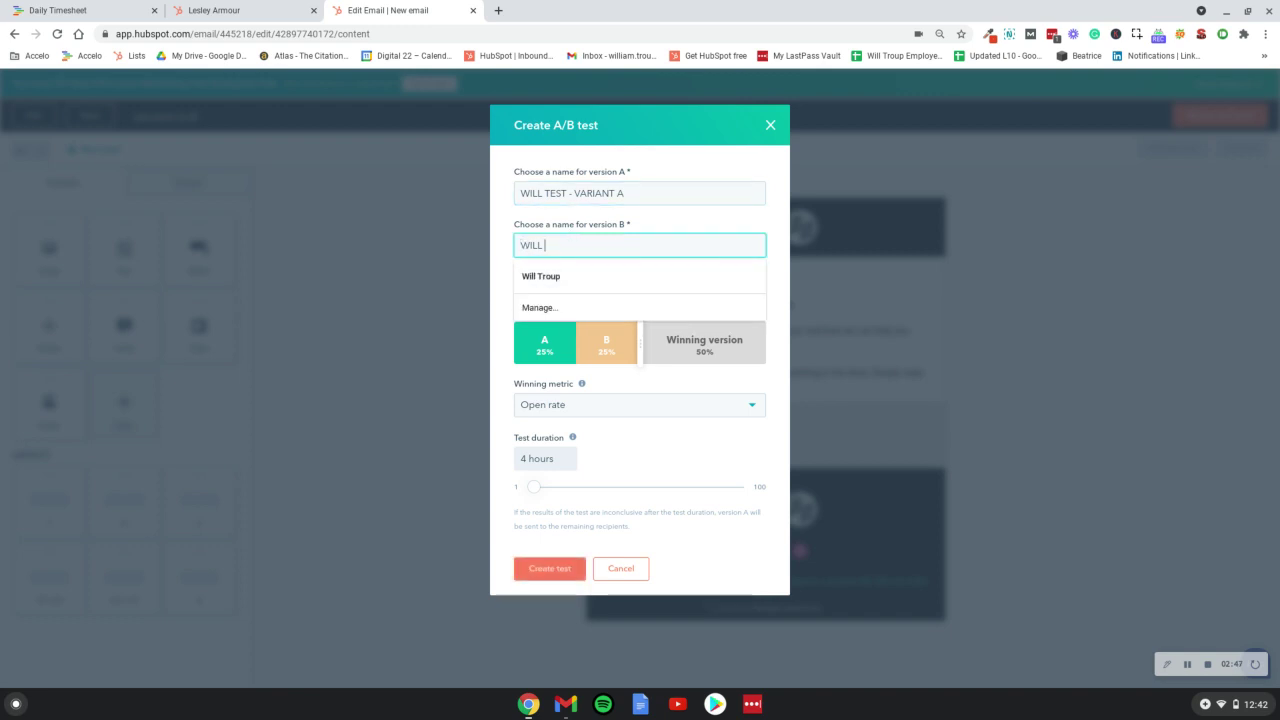
{"action": "type", "text": "TEST - "}
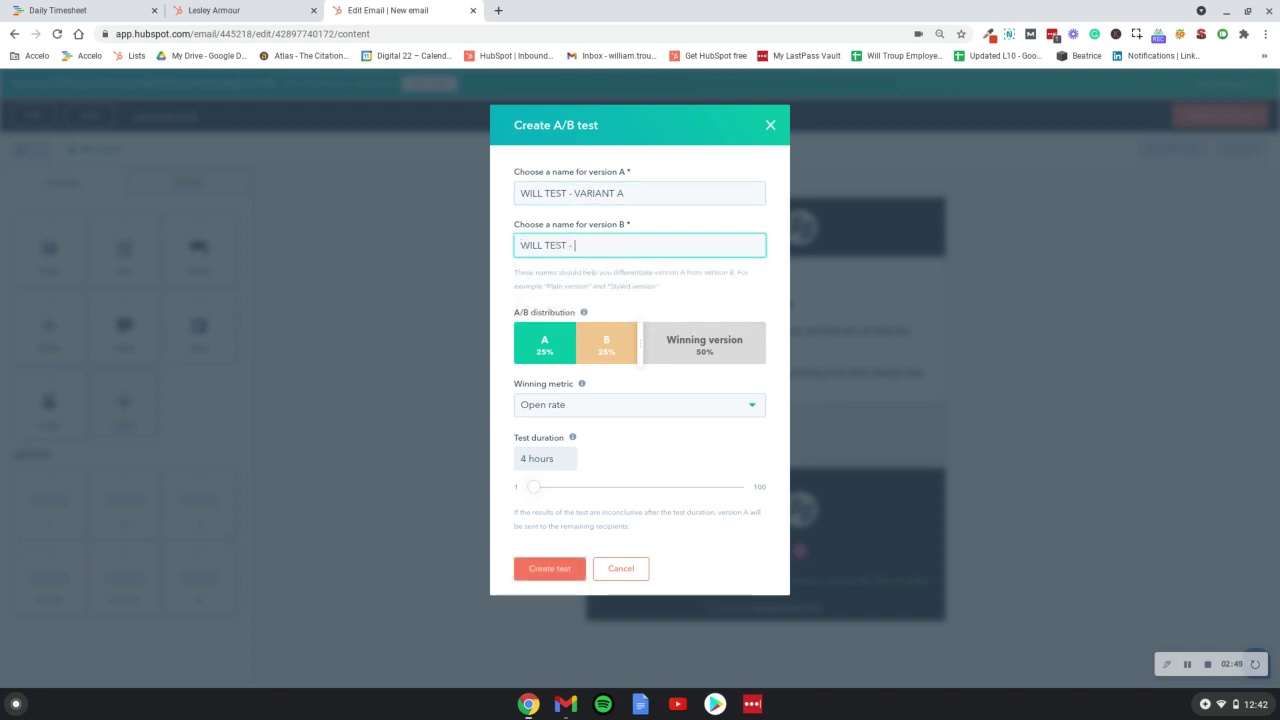
{"action": "type", "text": "VARIANT B"}
Keep Open rate as the winning metric, lengthen the duration, split recipients 50/50, and create the test
{"action": "left_click", "coordinate": [587, 411]}
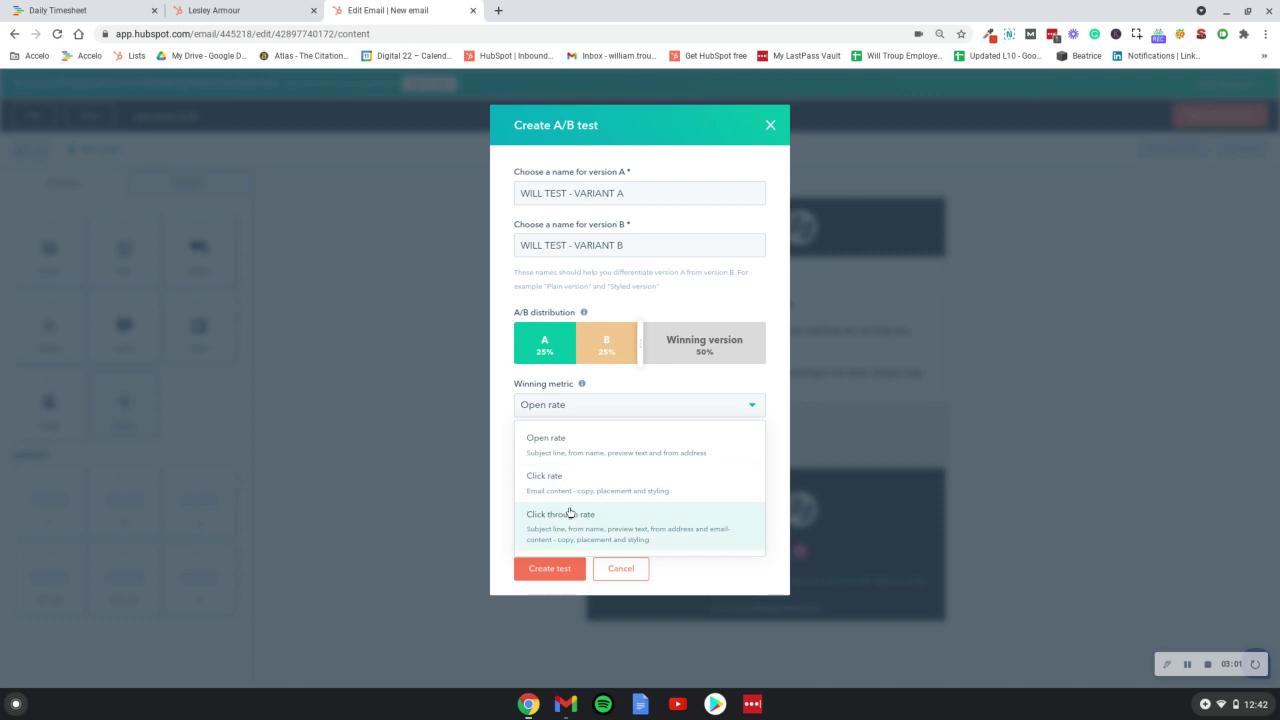
{"action": "left_click", "coordinate": [565, 447]}
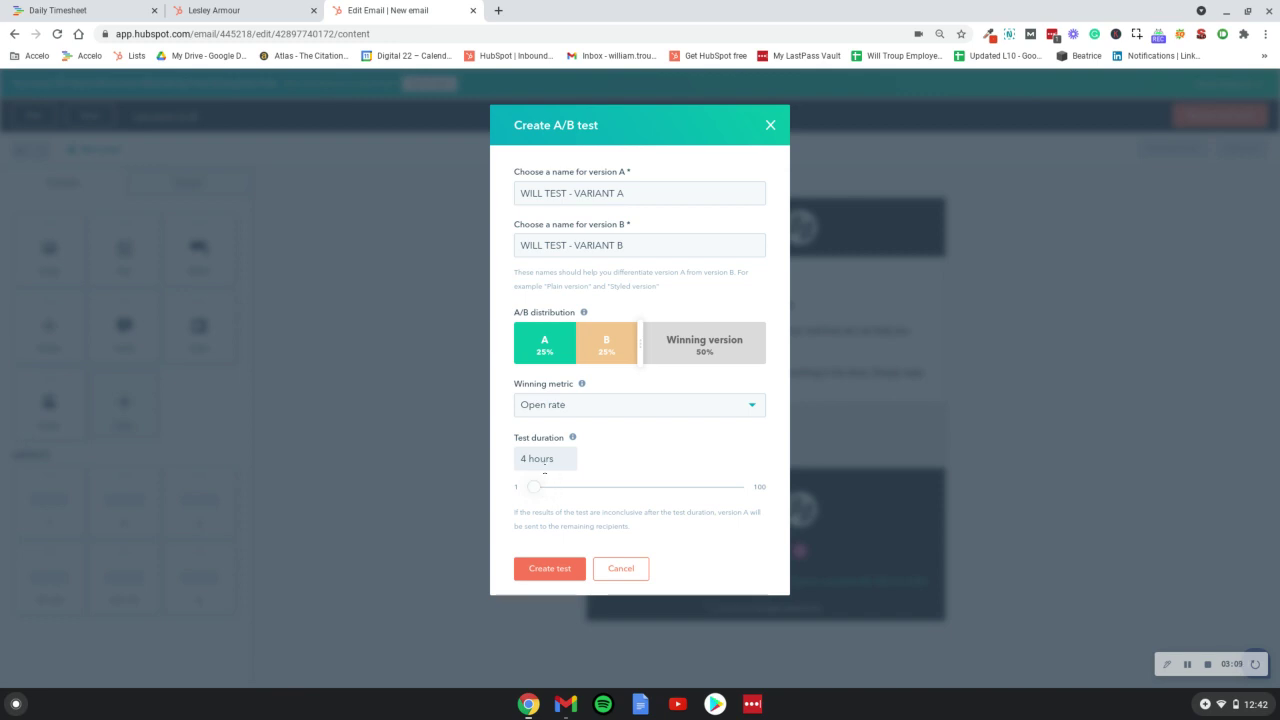
{"action": "mouse_move", "coordinate": [535, 487]}
{"action": "left_mouse_down"}
{"action": "mouse_move", "coordinate": [746, 491]}
{"action": "mouse_move", "coordinate": [650, 507]}
{"action": "mouse_move", "coordinate": [552, 499]}
{"action": "left_mouse_up"}
{"action": "left_click_drag", "start_coordinate": [641, 348], "coordinate": [664, 351]}
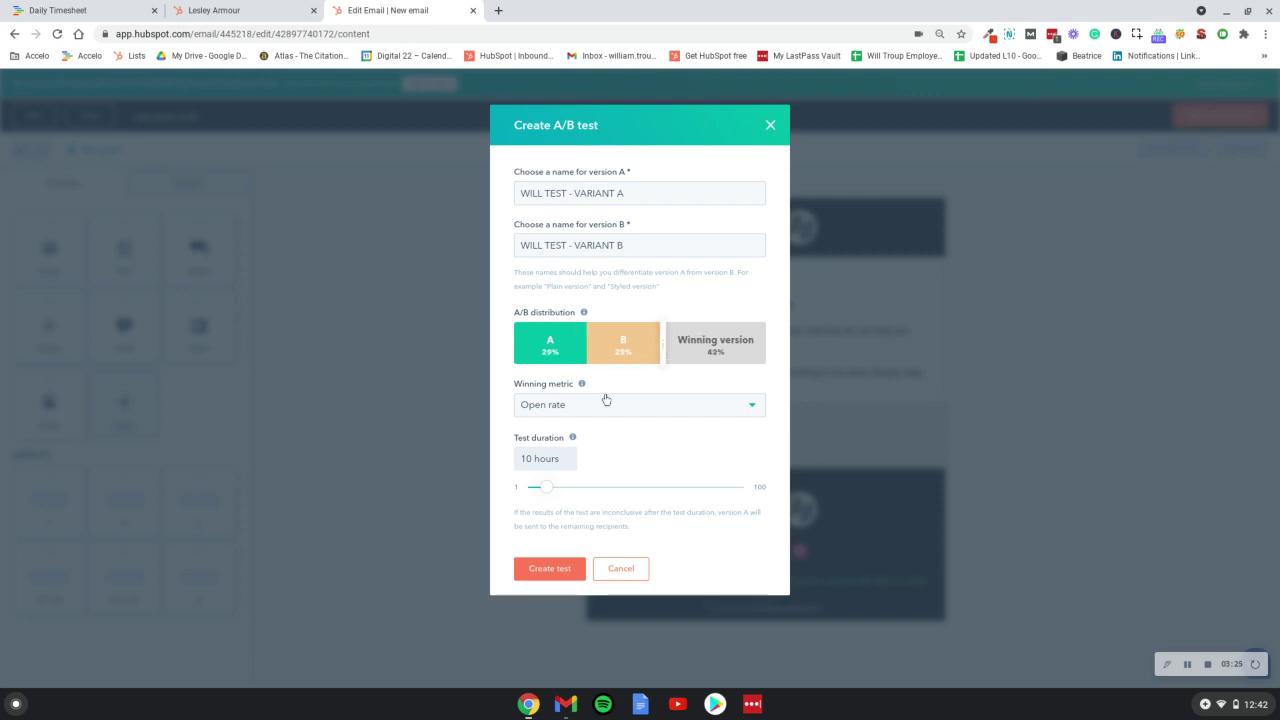
{"action": "left_click_drag", "start_coordinate": [665, 354], "coordinate": [774, 354]}
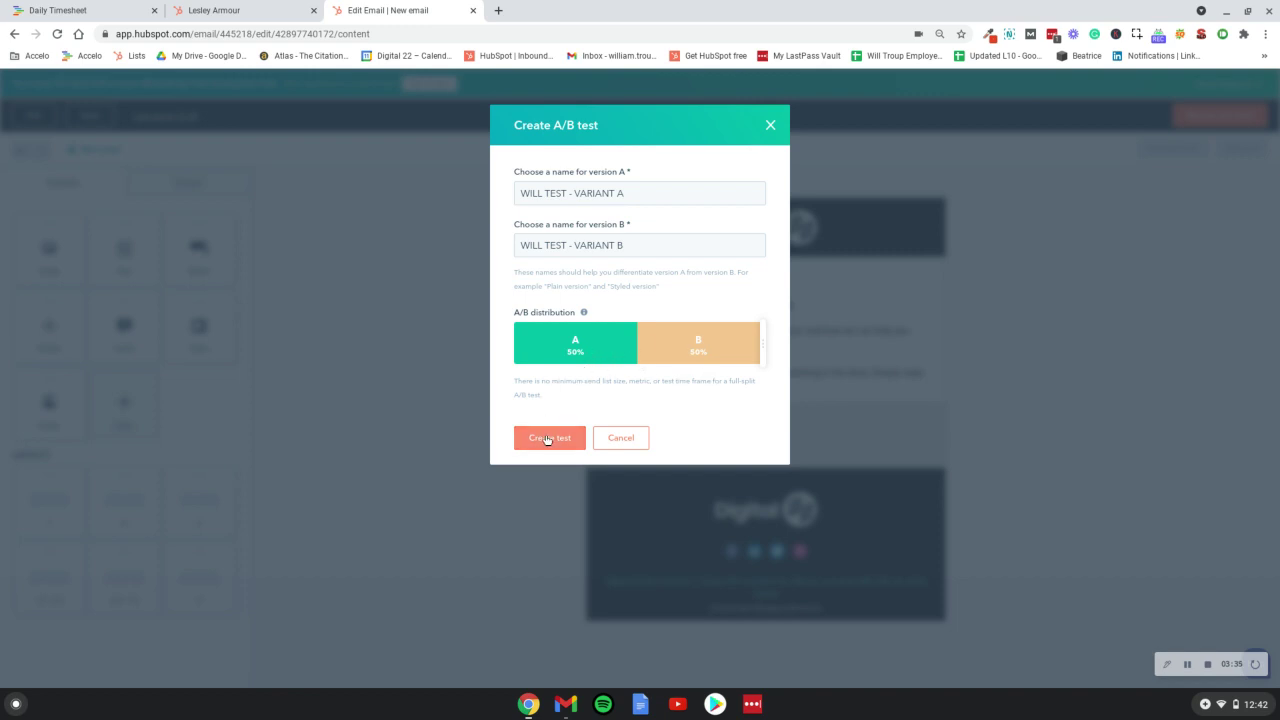
{"action": "left_click", "coordinate": [548, 438]}
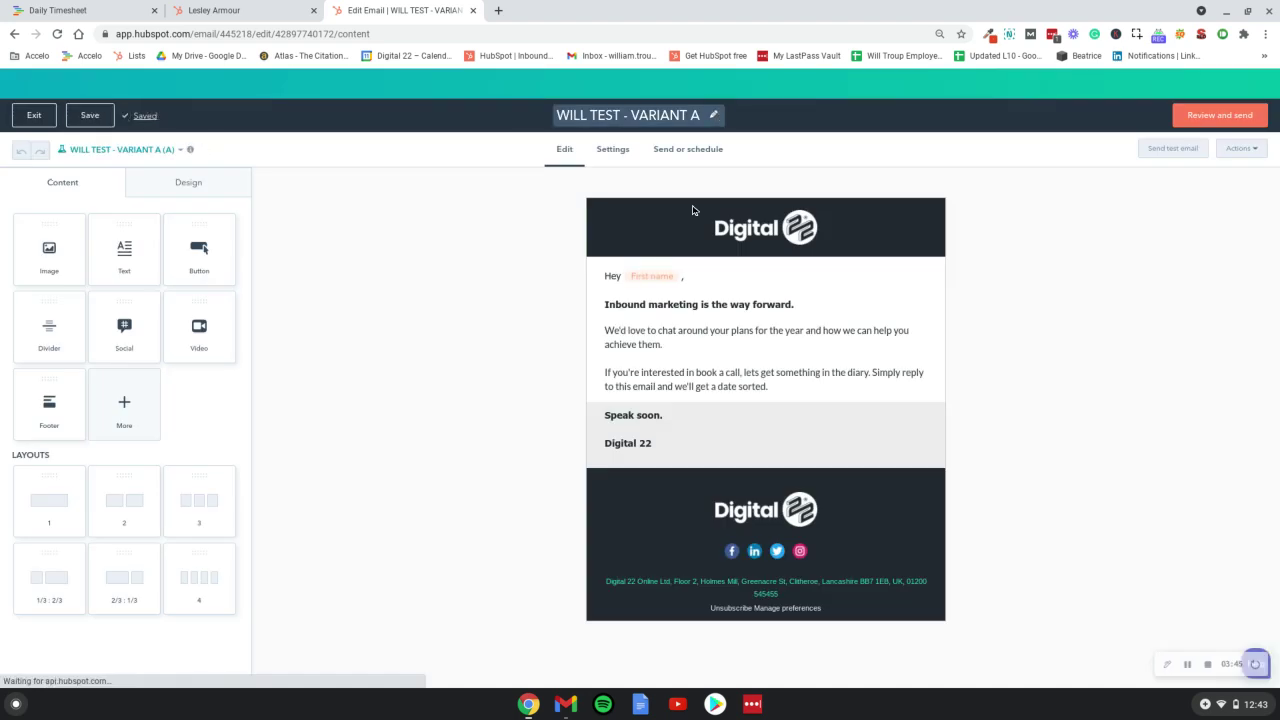
Review Variant A's settings (sender Digital 22, subject 'Lets talk inbound!') and open the versions list
{"action": "left_click", "coordinate": [617, 163]}
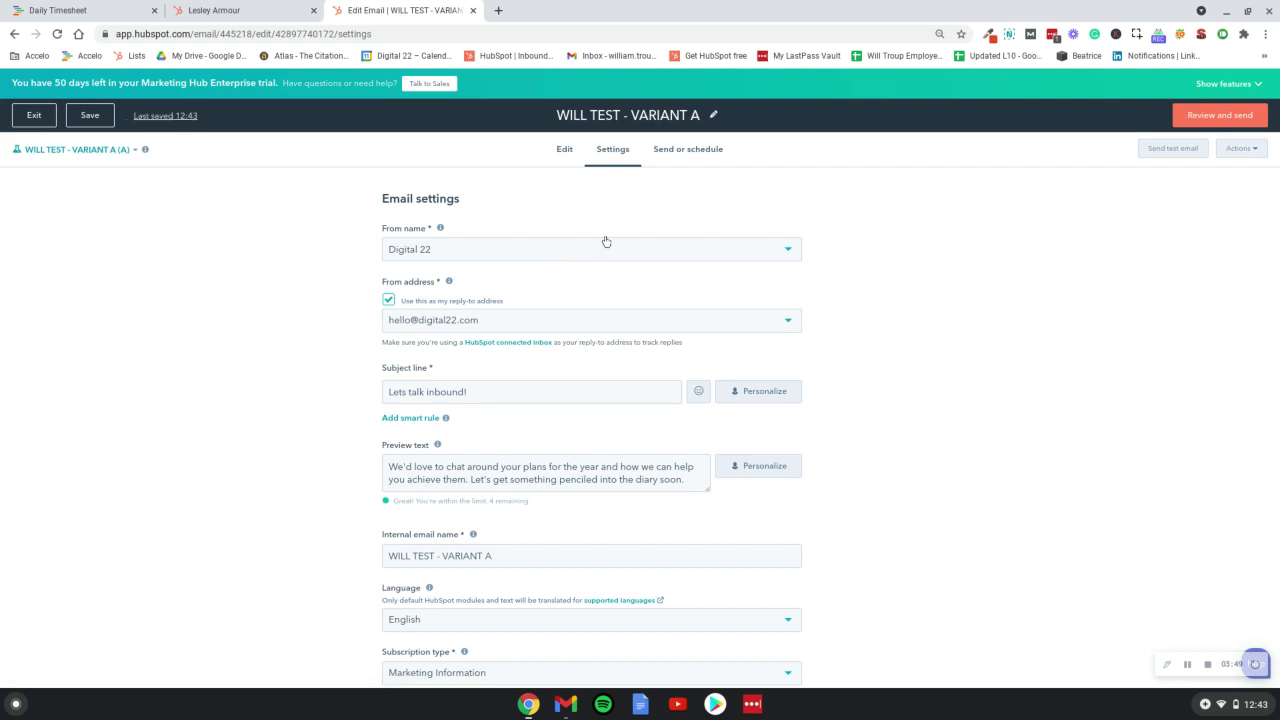
{"action": "scroll", "coordinate": [604, 240], "scroll_direction": "down", "scroll_amount": 1}
{"action": "scroll", "coordinate": [491, 222], "scroll_direction": "down", "scroll_amount": 1}
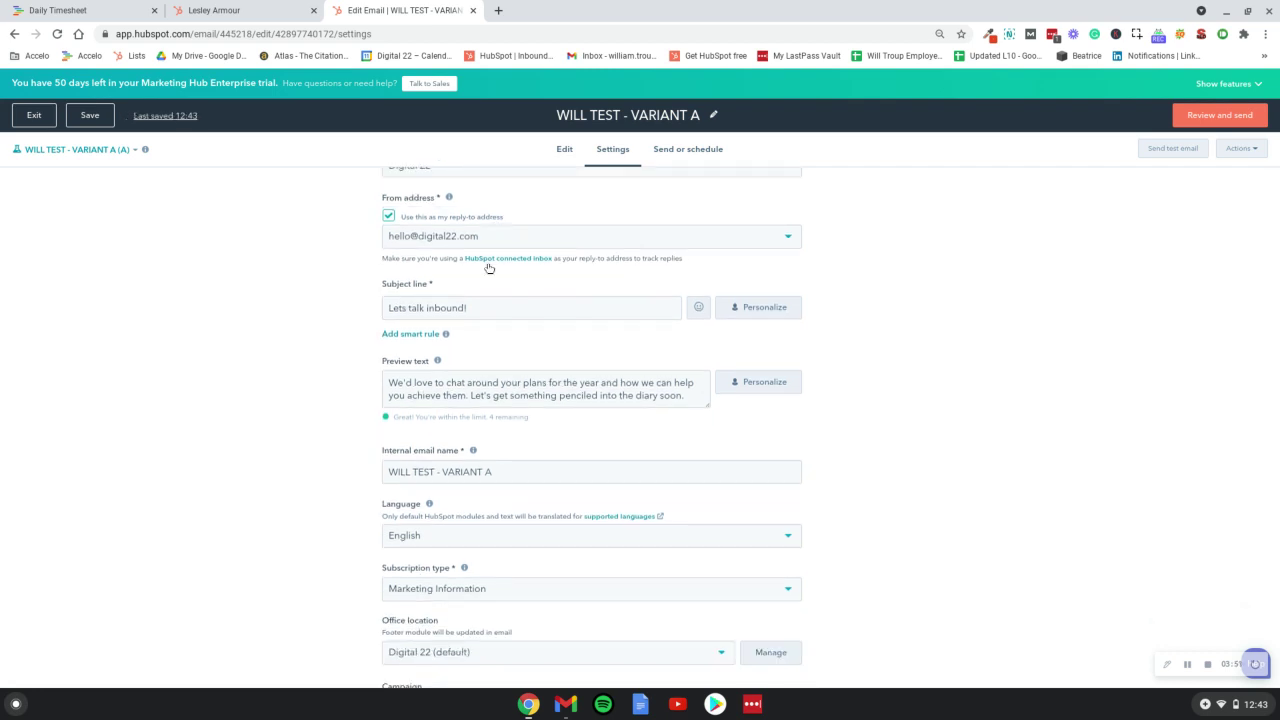
{"action": "scroll", "coordinate": [489, 268], "scroll_direction": "up", "scroll_amount": 2}
{"action": "scroll", "coordinate": [489, 268], "scroll_direction": "down", "scroll_amount": 2}
{"action": "scroll", "coordinate": [489, 268], "scroll_direction": "up", "scroll_amount": 2}
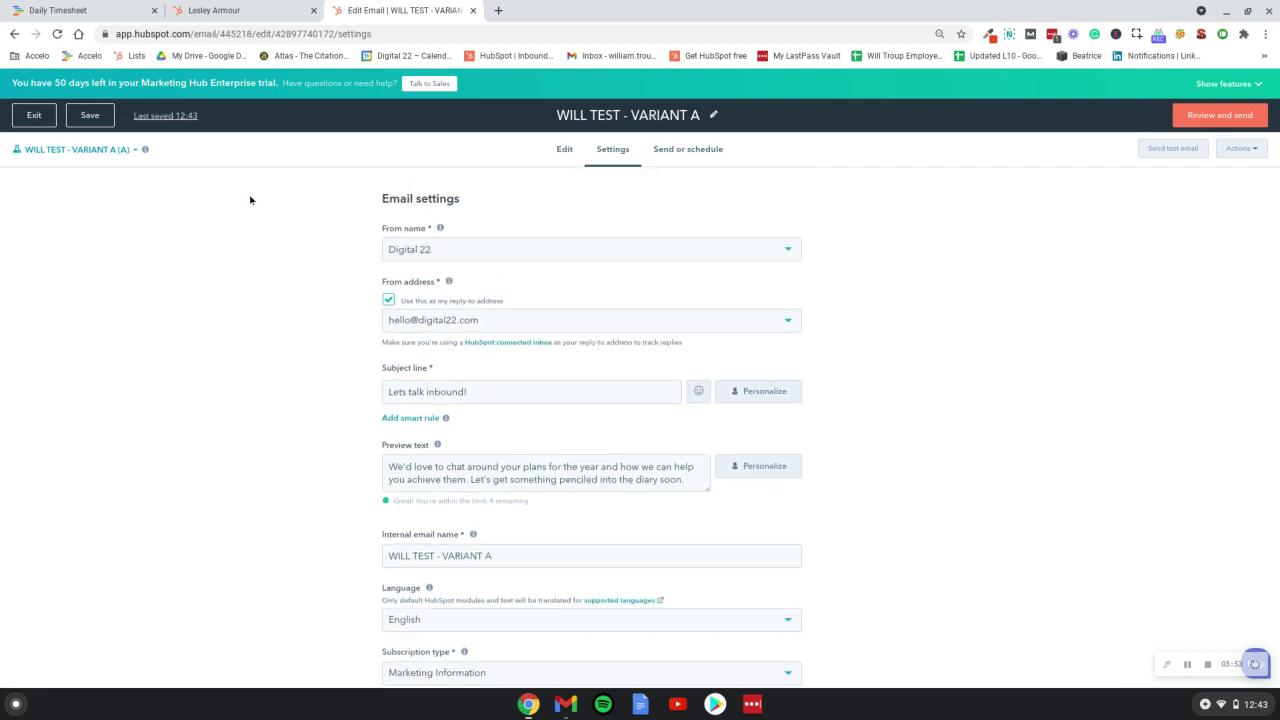
{"action": "left_click", "coordinate": [106, 155]}
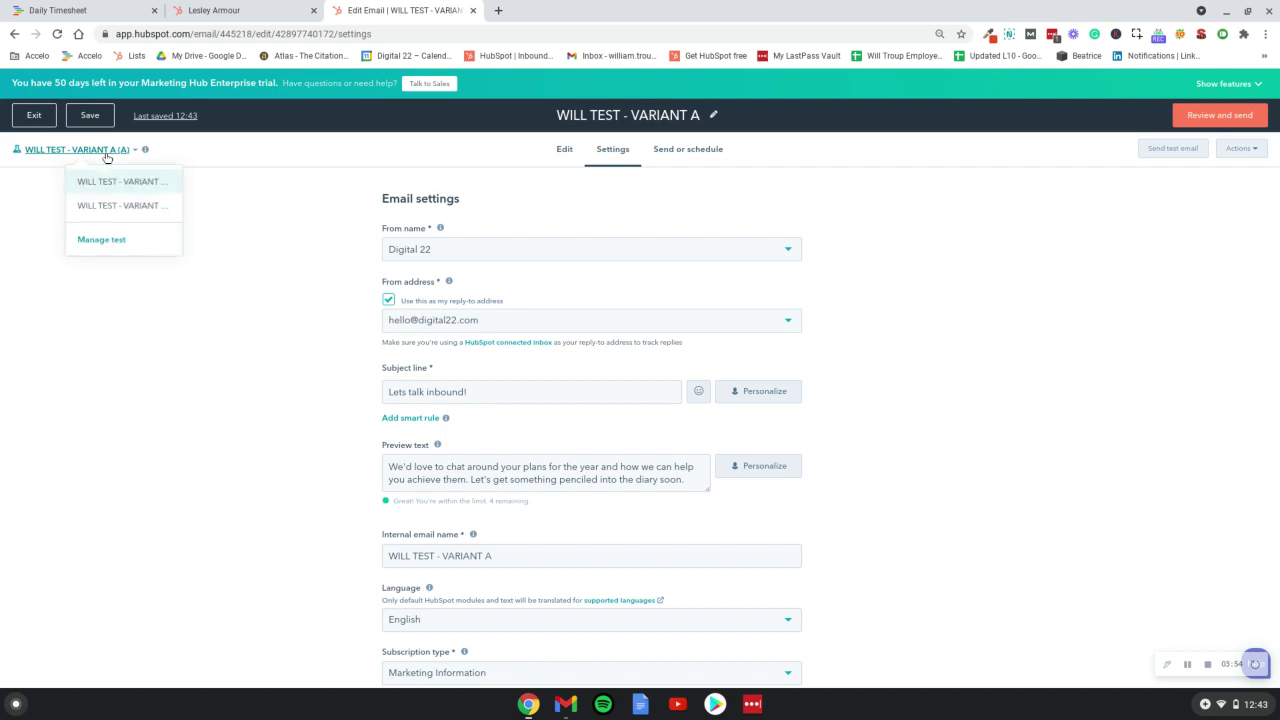
Switch to the WILL TEST - VARIANT B version's settings
{"action": "left_click", "coordinate": [109, 205]}
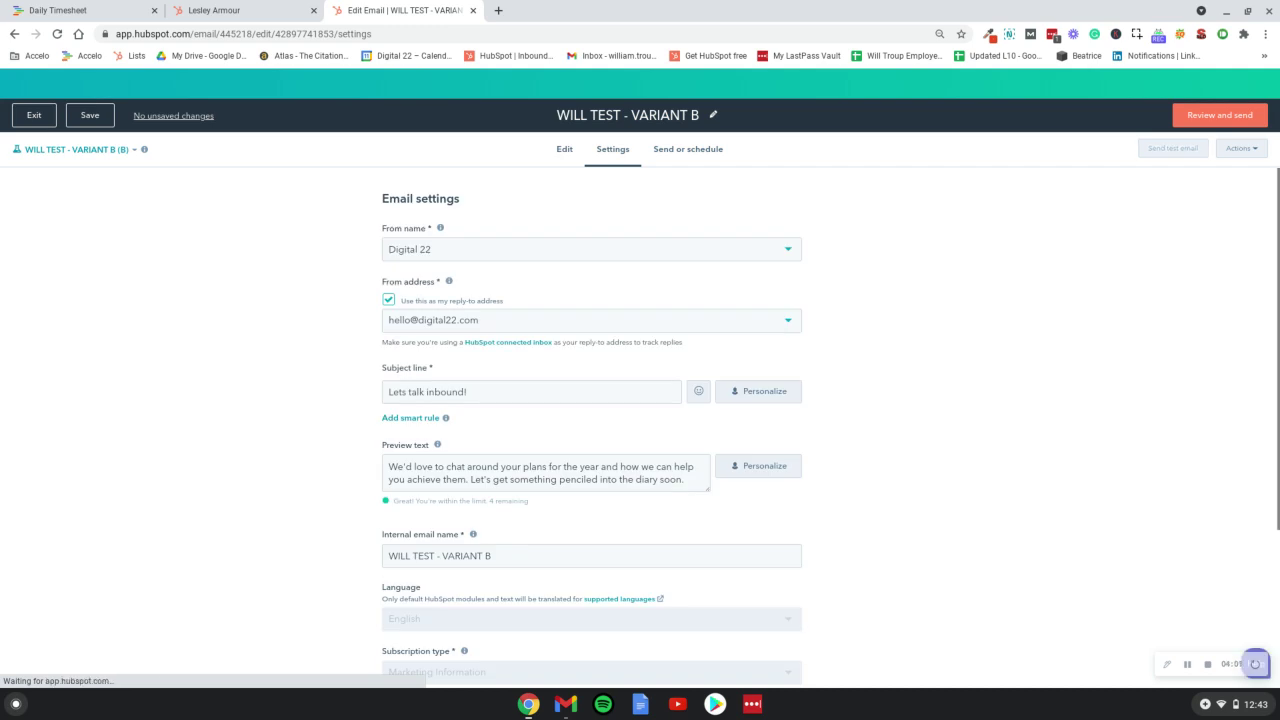
{"action": "scroll", "coordinate": [317, 257], "scroll_direction": "down", "scroll_amount": 1}
{"action": "scroll", "coordinate": [308, 288], "scroll_direction": "up", "scroll_amount": 1}
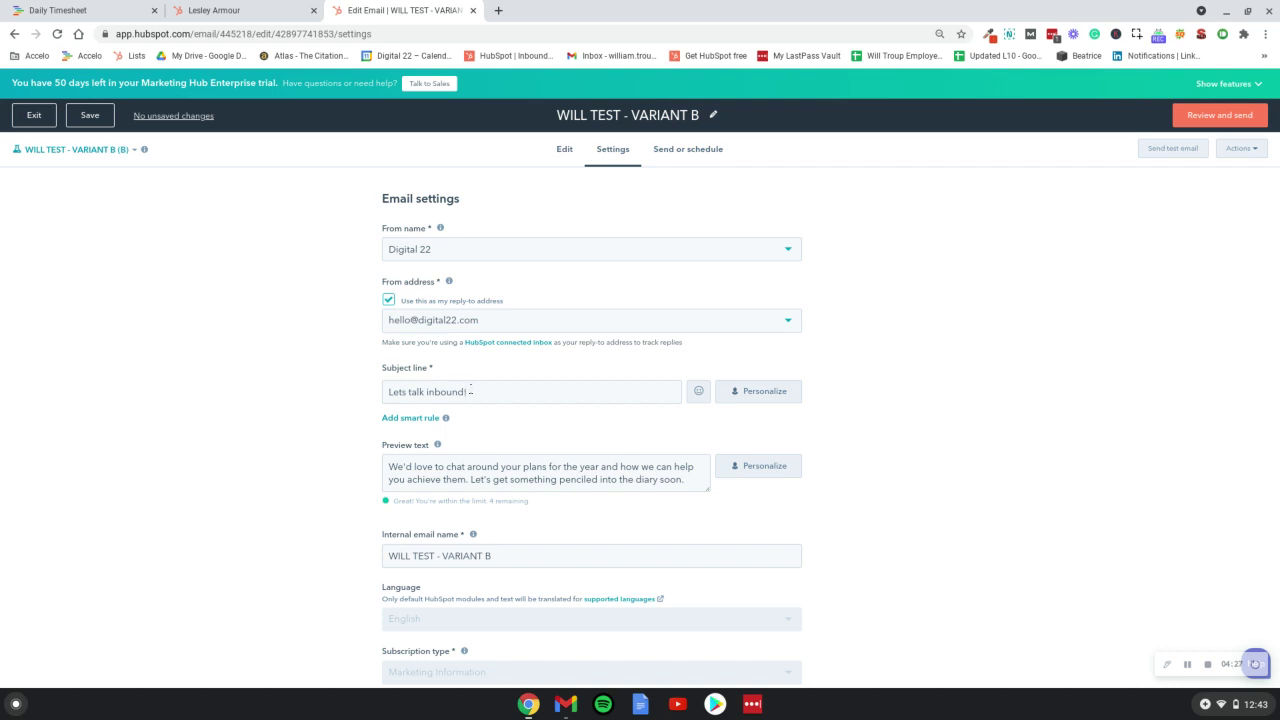
Replace Variant B's subject line with 'Inbound is the way forward - its time to find out how'
{"action": "left_click", "coordinate": [471, 391]}
{"action": "left_click_drag", "start_coordinate": [472, 391], "coordinate": [384, 392]}
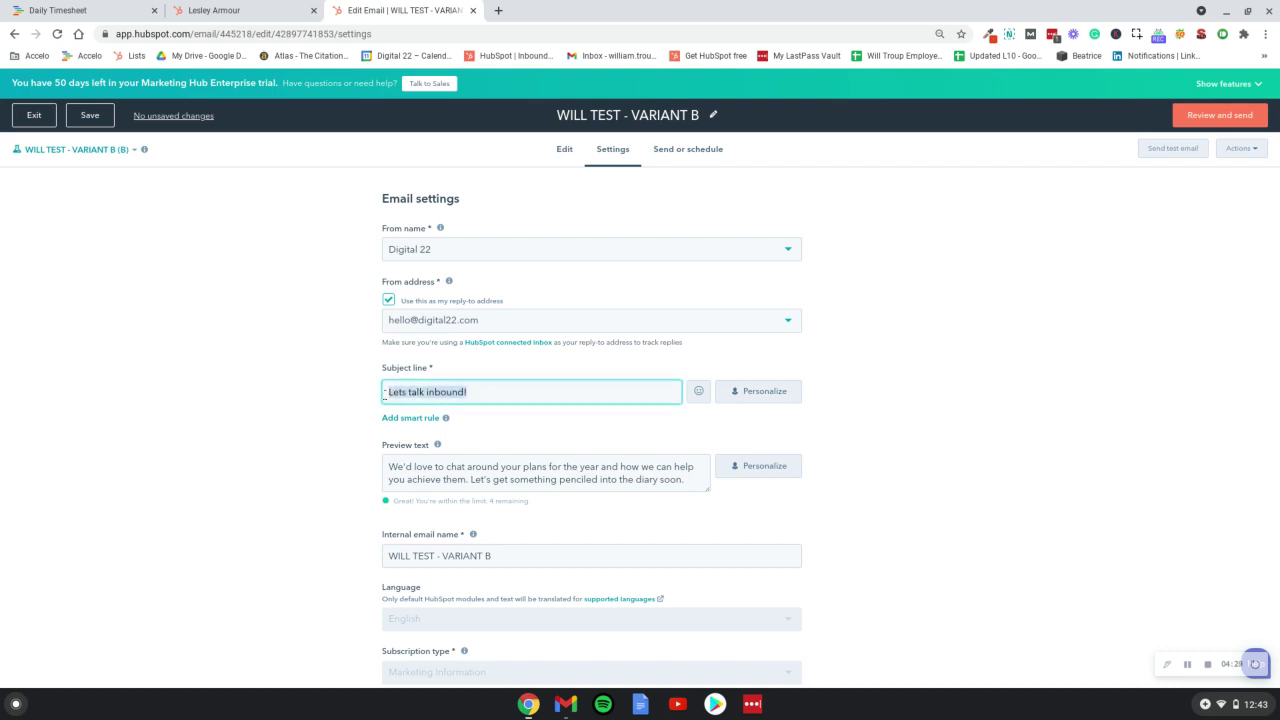
{"action": "key", "text": "BackSpace"}
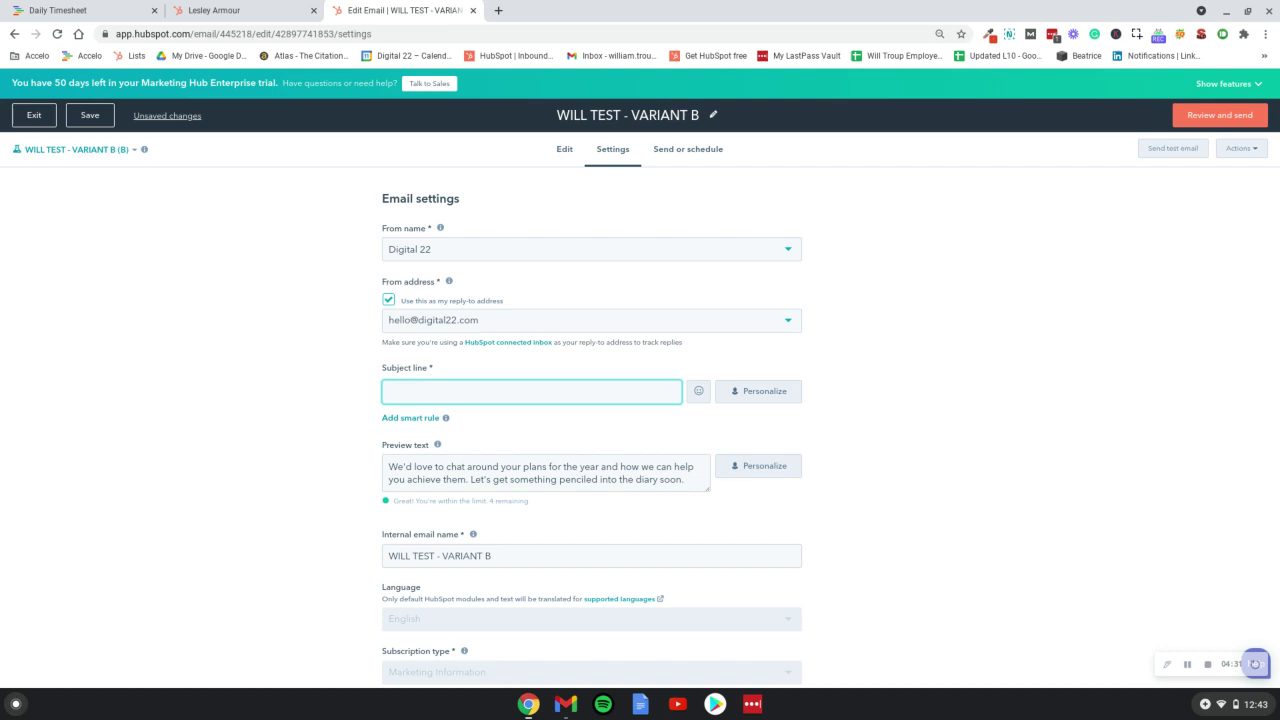
{"action": "type", "text": "In"}
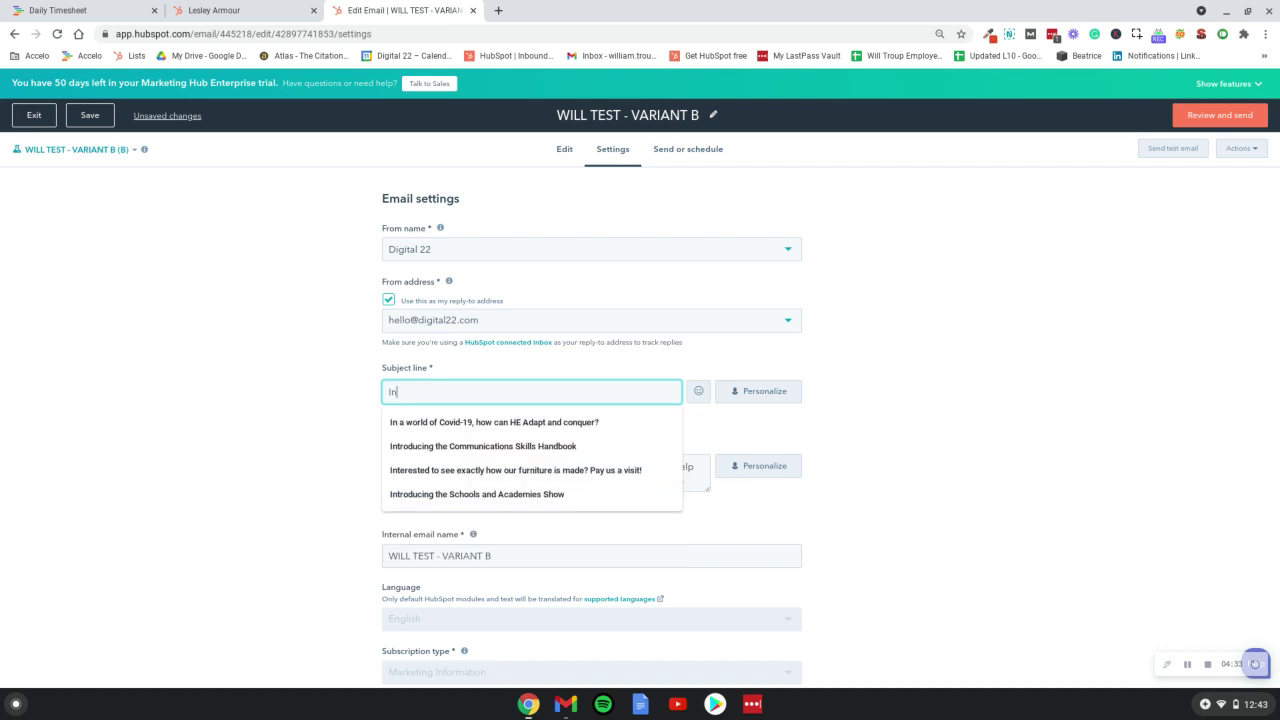
{"action": "type", "text": "bound is the way for"}
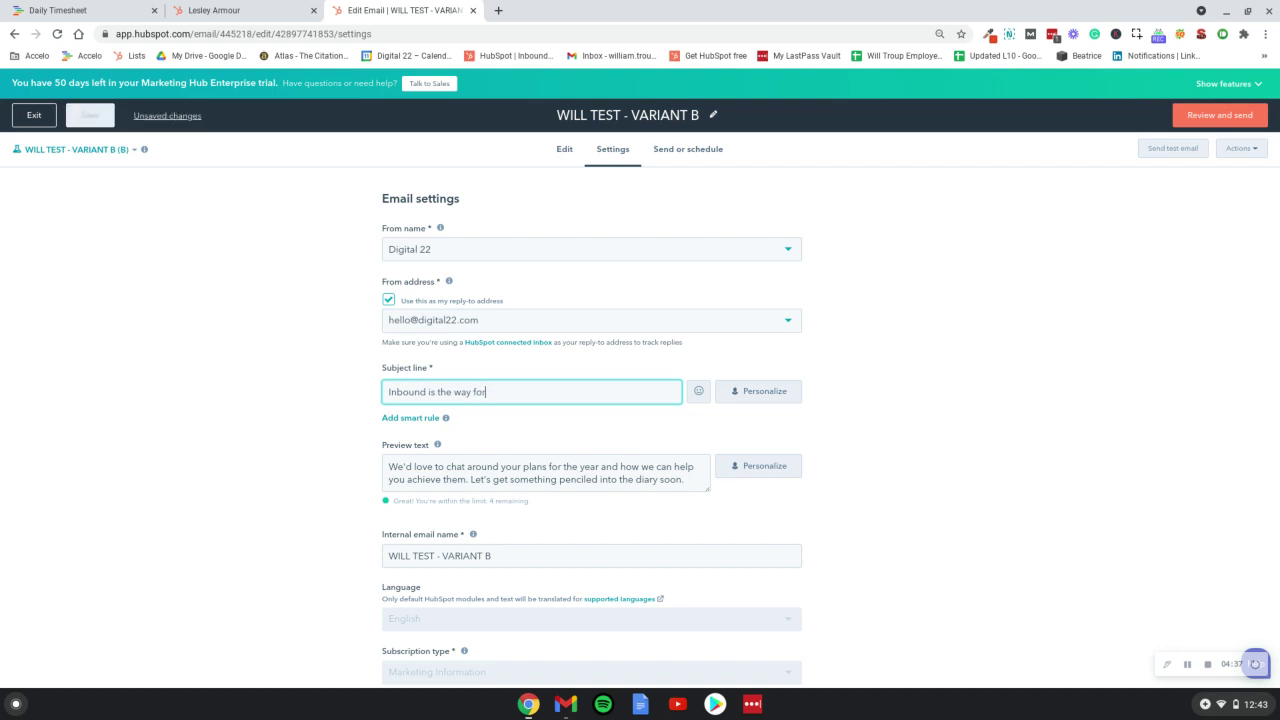
{"action": "type", "text": "ward - its"}
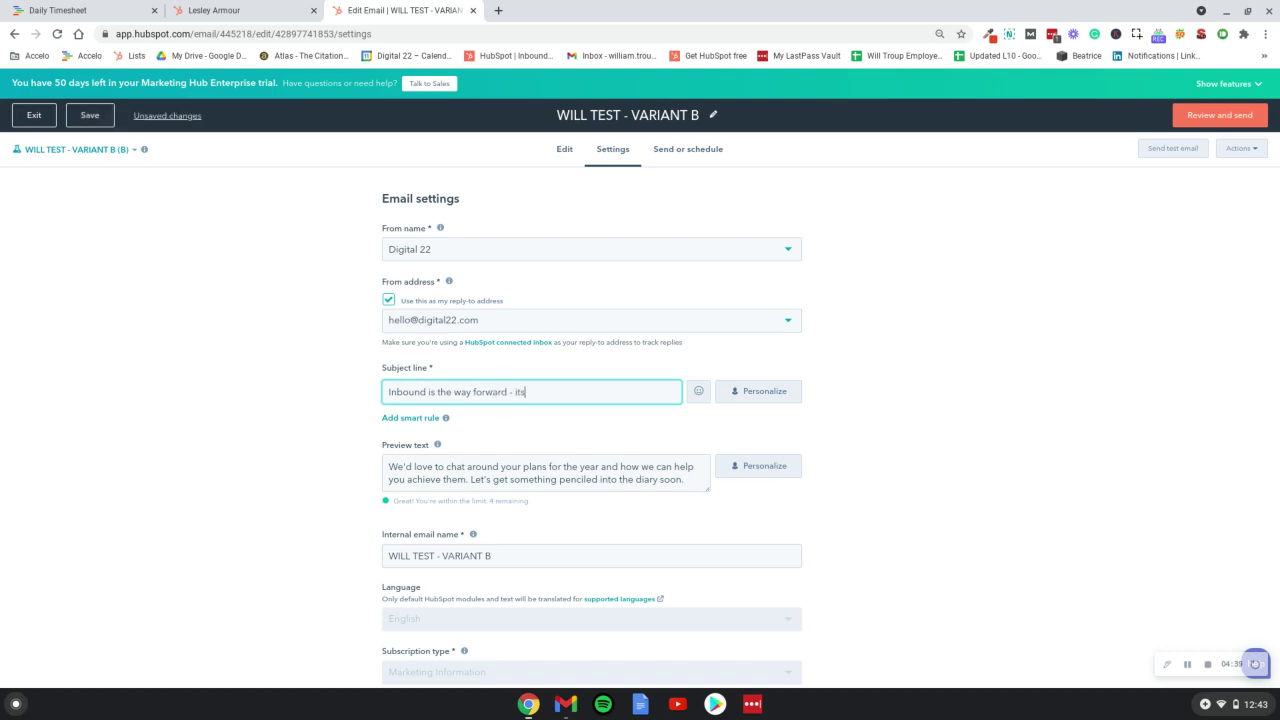
{"action": "type", "text": " time to find out hiw"}
{"action": "key", "text": "BackSpace"}
{"action": "key", "text": "BackSpace"}
{"action": "type", "text": "ow"}
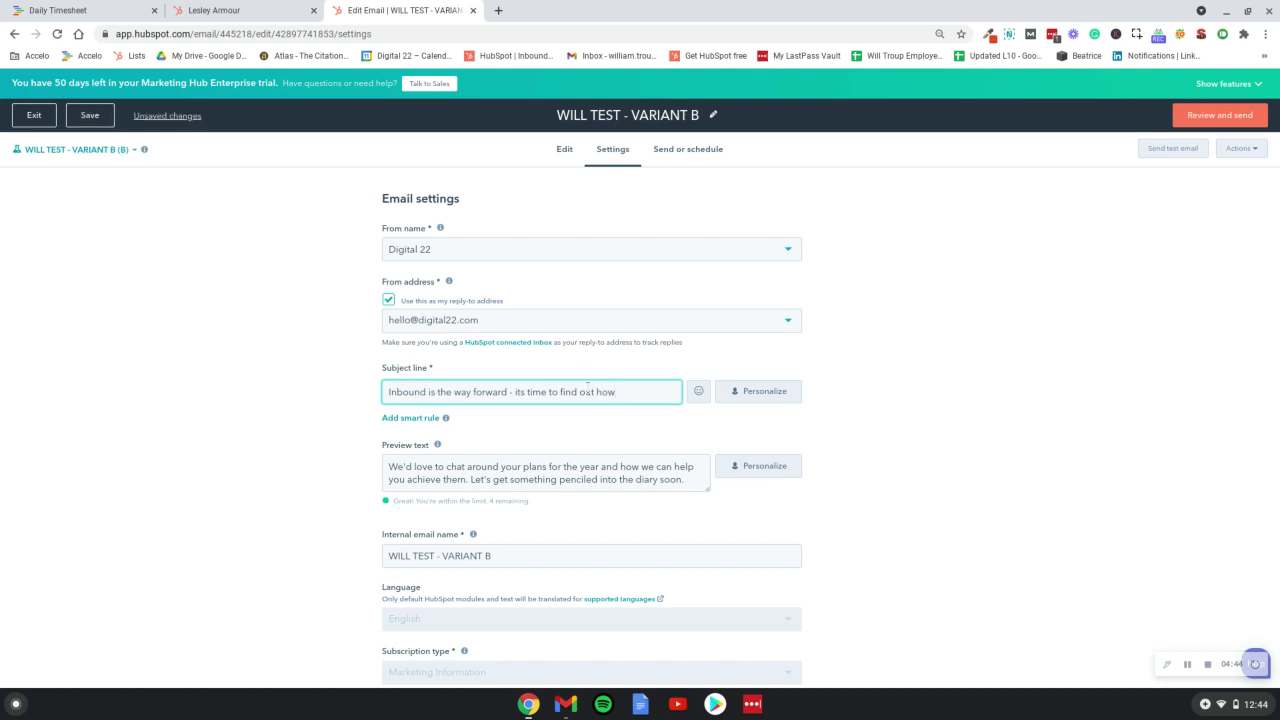
{"action": "scroll", "coordinate": [586, 404], "scroll_direction": "down", "scroll_amount": 1}
{"action": "scroll", "coordinate": [586, 404], "scroll_direction": "down", "scroll_amount": 1}
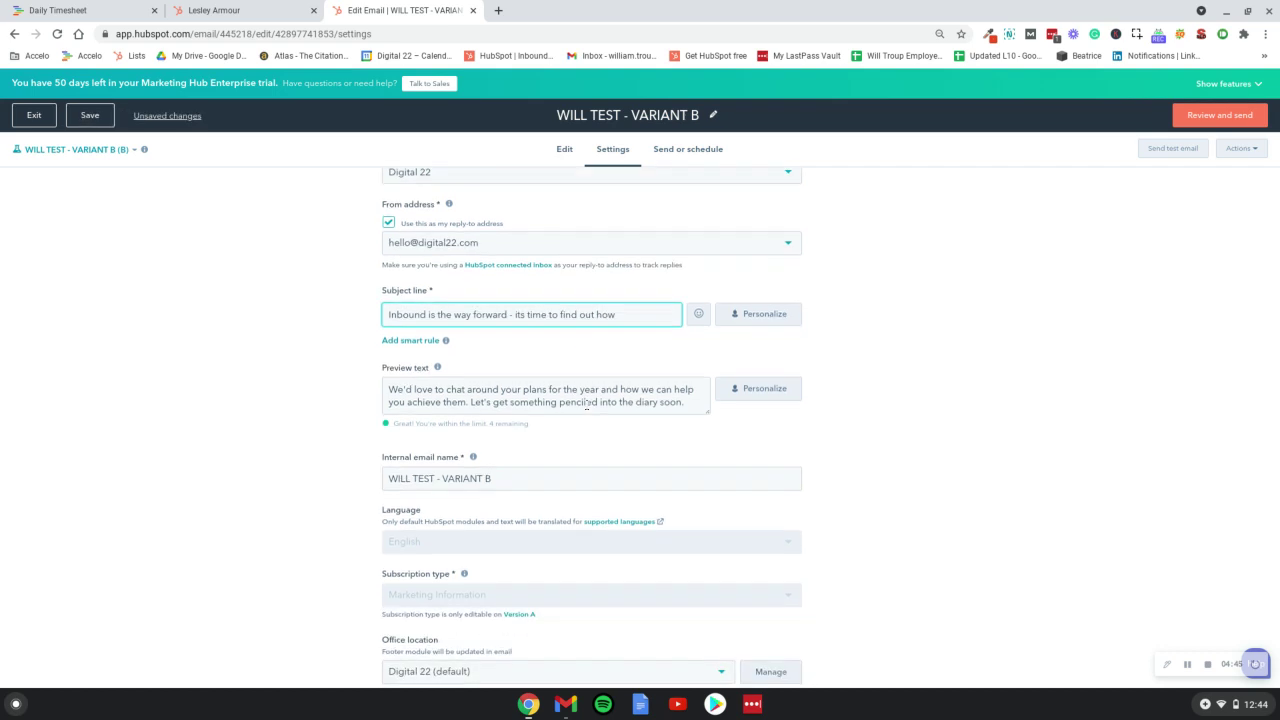
{"action": "scroll", "coordinate": [586, 404], "scroll_direction": "up", "scroll_amount": 2}
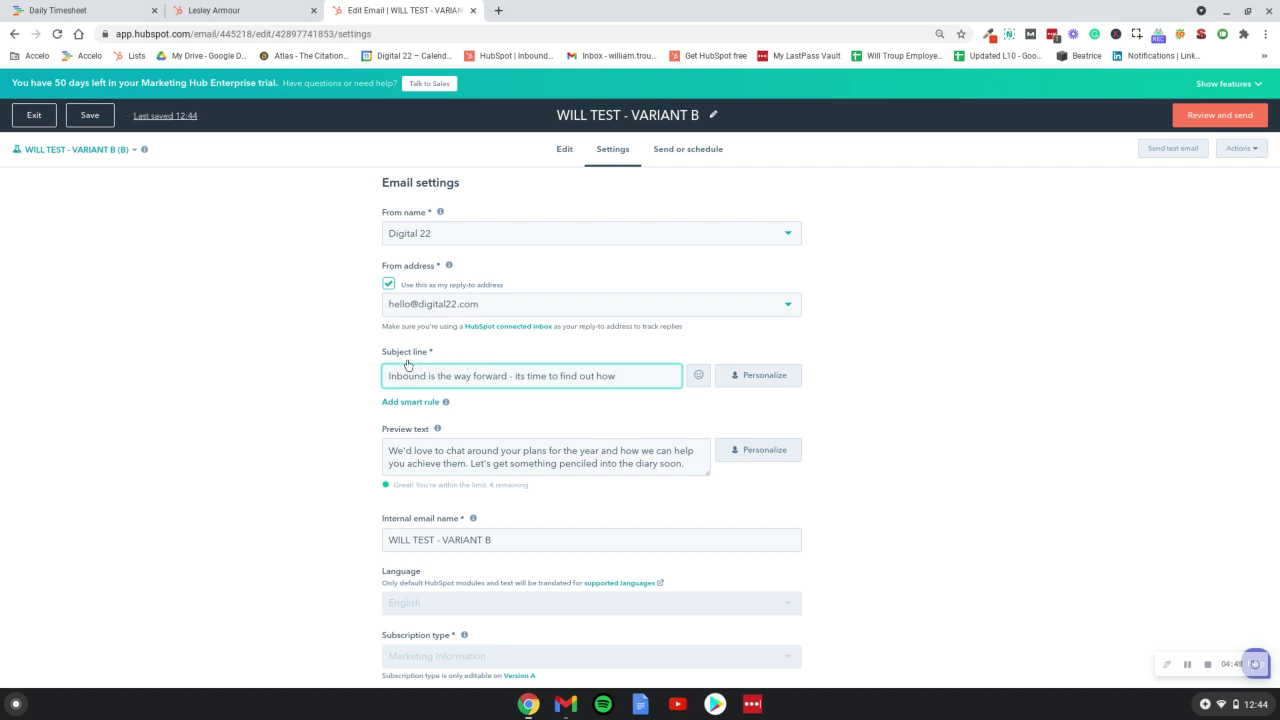
{"action": "scroll", "coordinate": [510, 366], "scroll_direction": "down", "scroll_amount": 1}
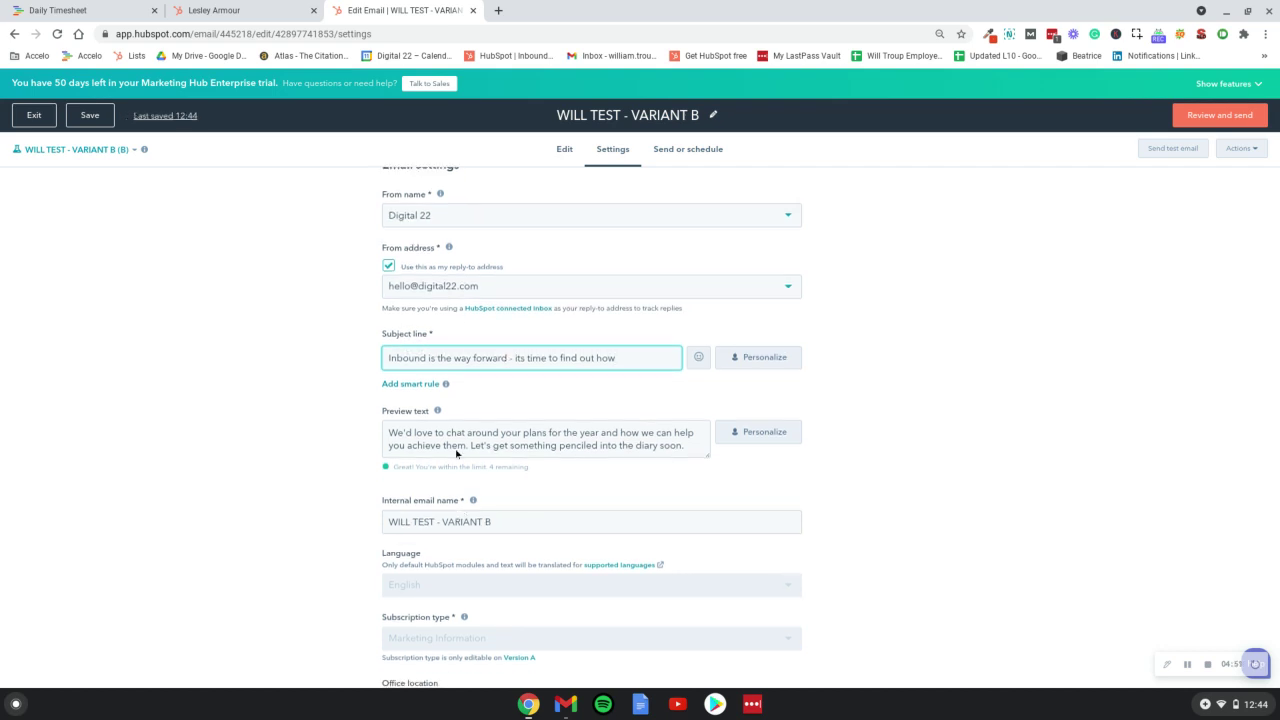
{"action": "scroll", "coordinate": [456, 453], "scroll_direction": "up", "scroll_amount": 1}
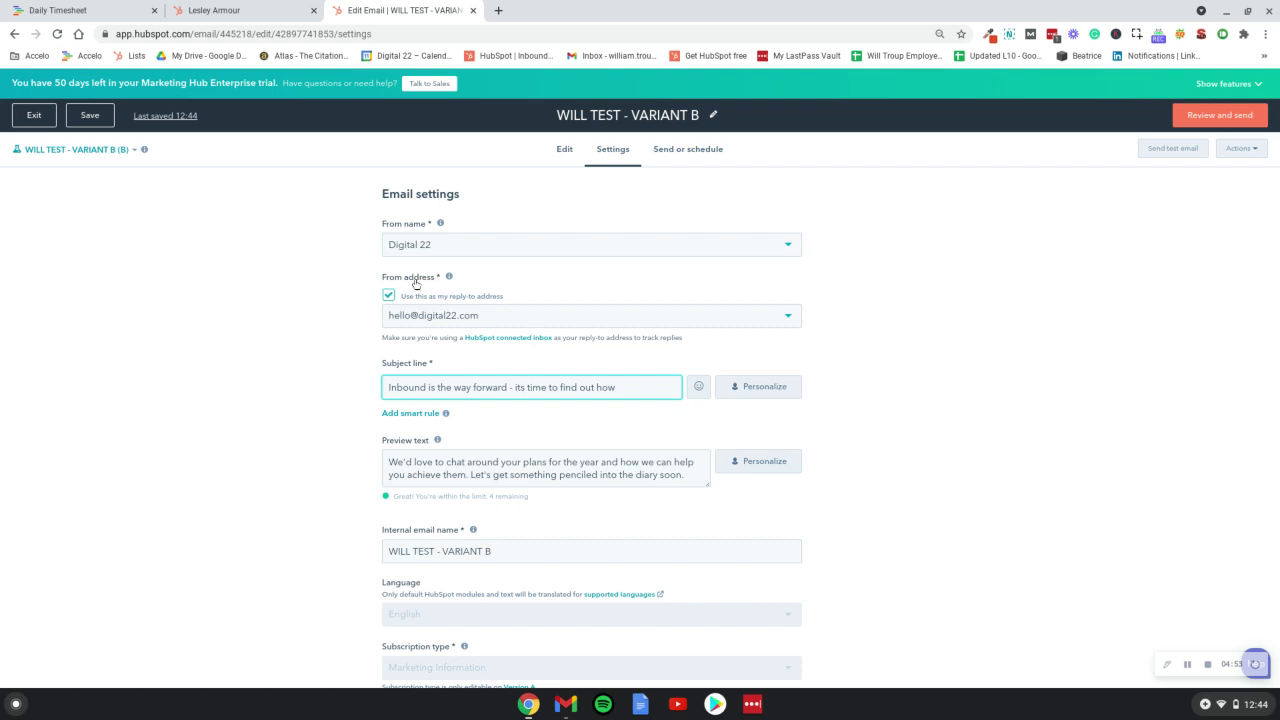
Switch the editor to WILL TEST - VARIANT A and show its Send or schedule options
{"action": "left_click", "coordinate": [695, 158]}
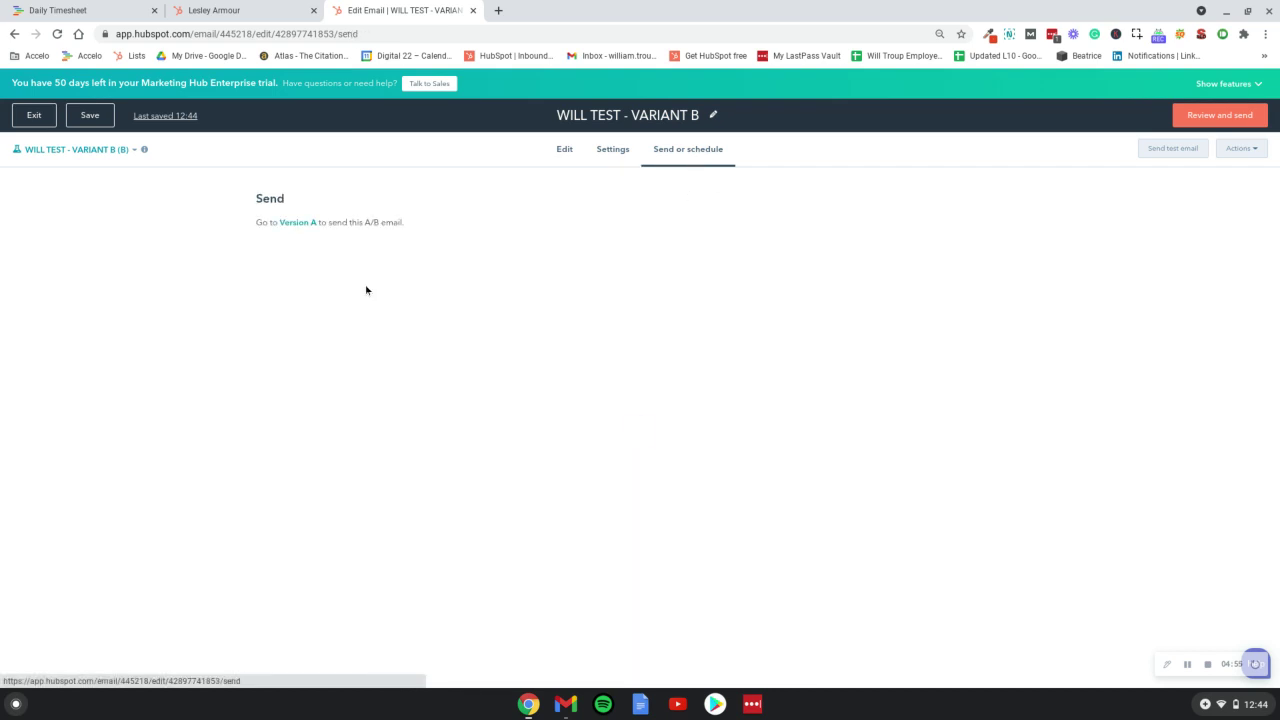
{"action": "left_click", "coordinate": [566, 152]}
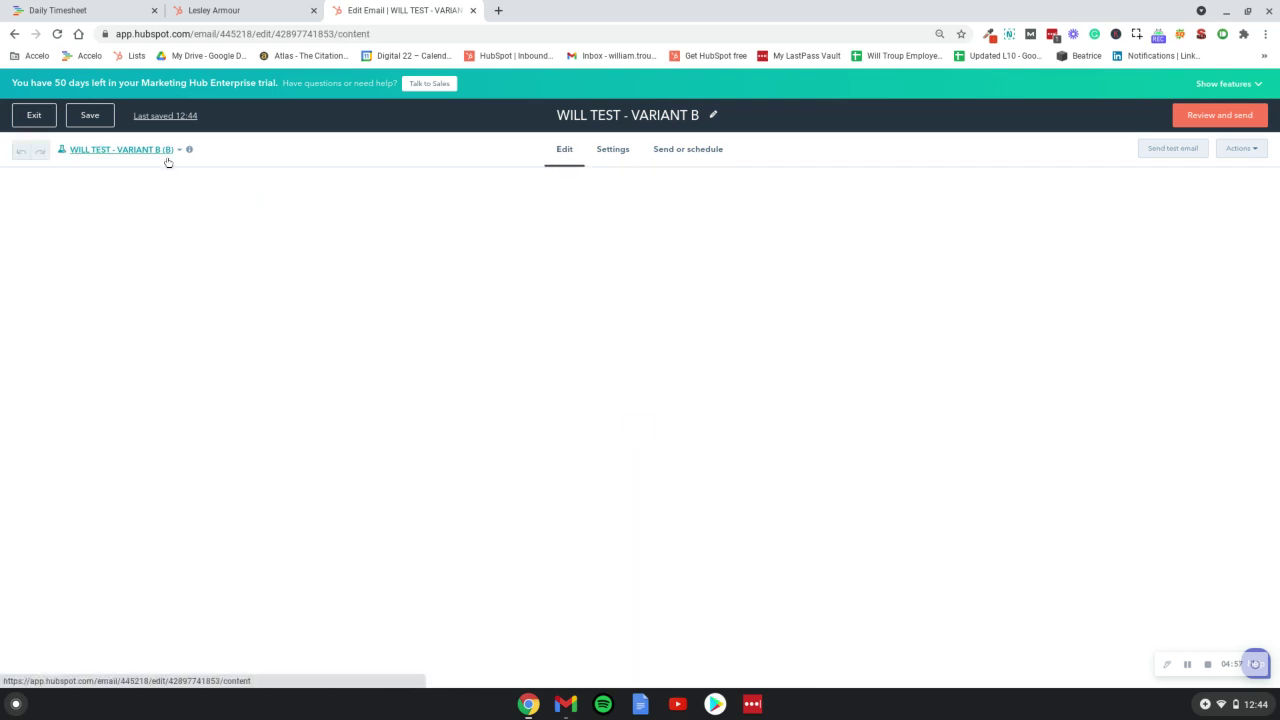
{"action": "left_click", "coordinate": [165, 150]}
{"action": "left_click", "coordinate": [144, 188]}
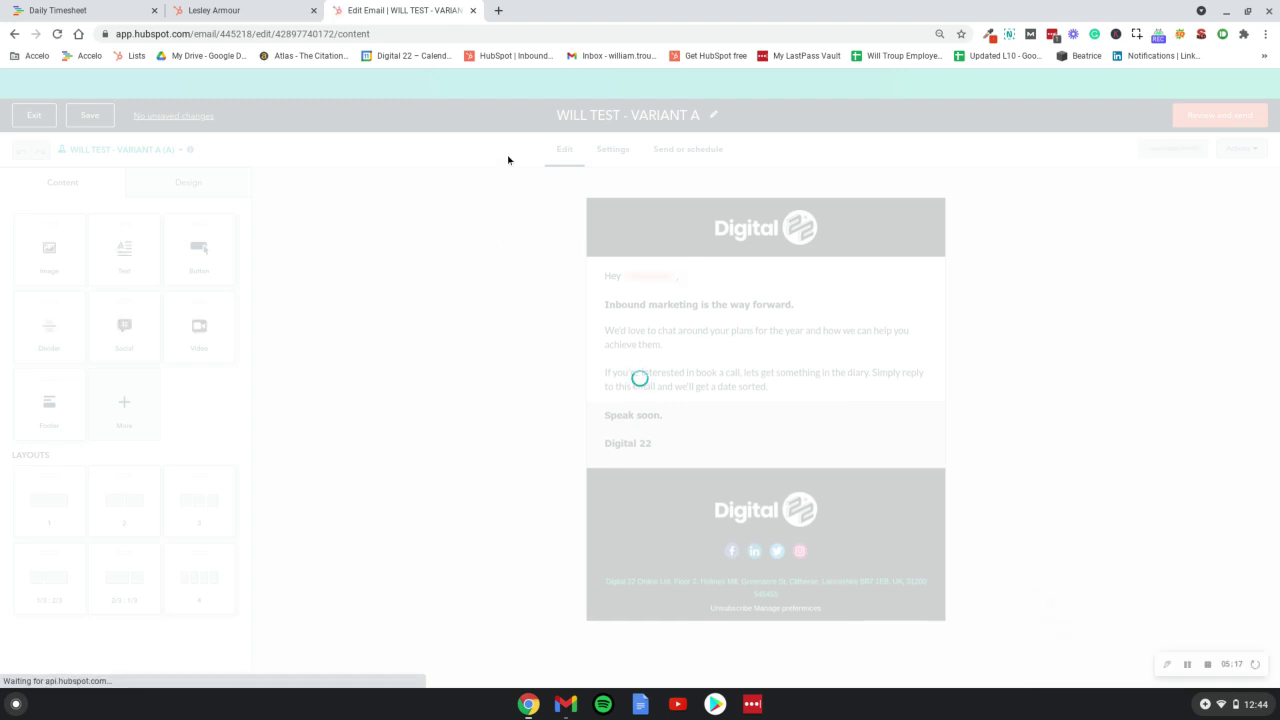
{"action": "left_click", "coordinate": [674, 151]}
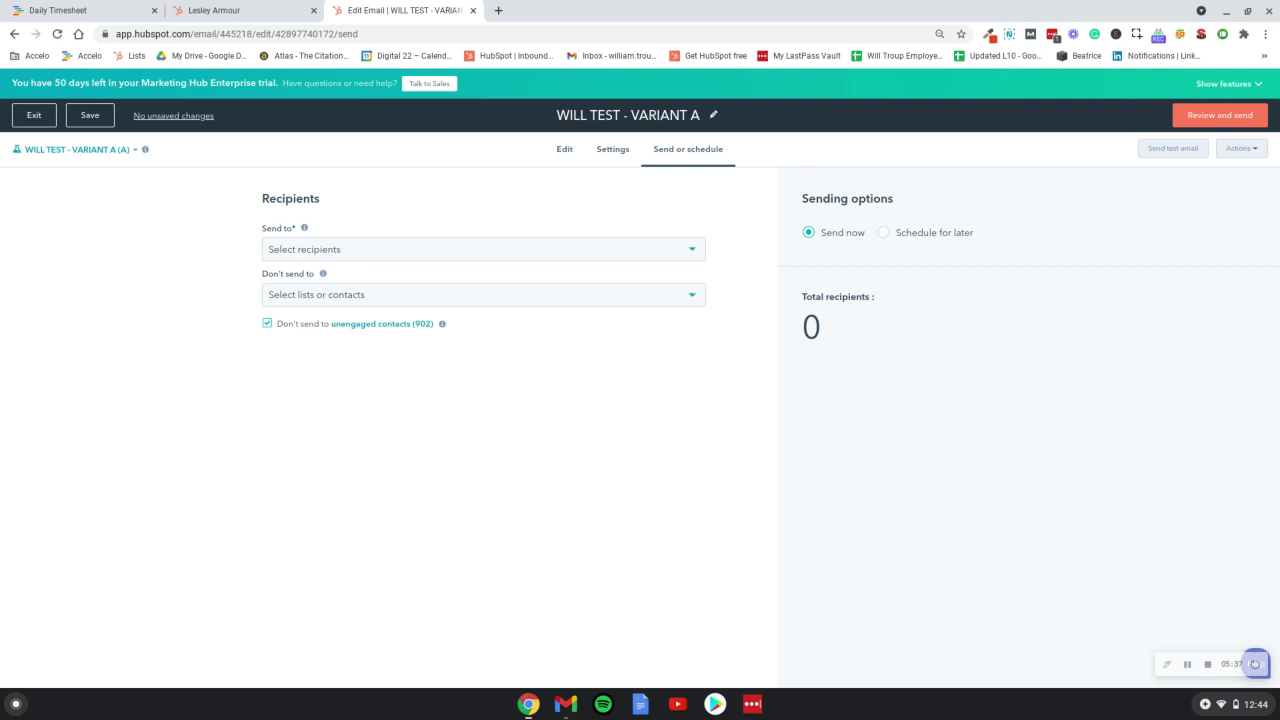
{"action": "left_click", "coordinate": [134, 154]}
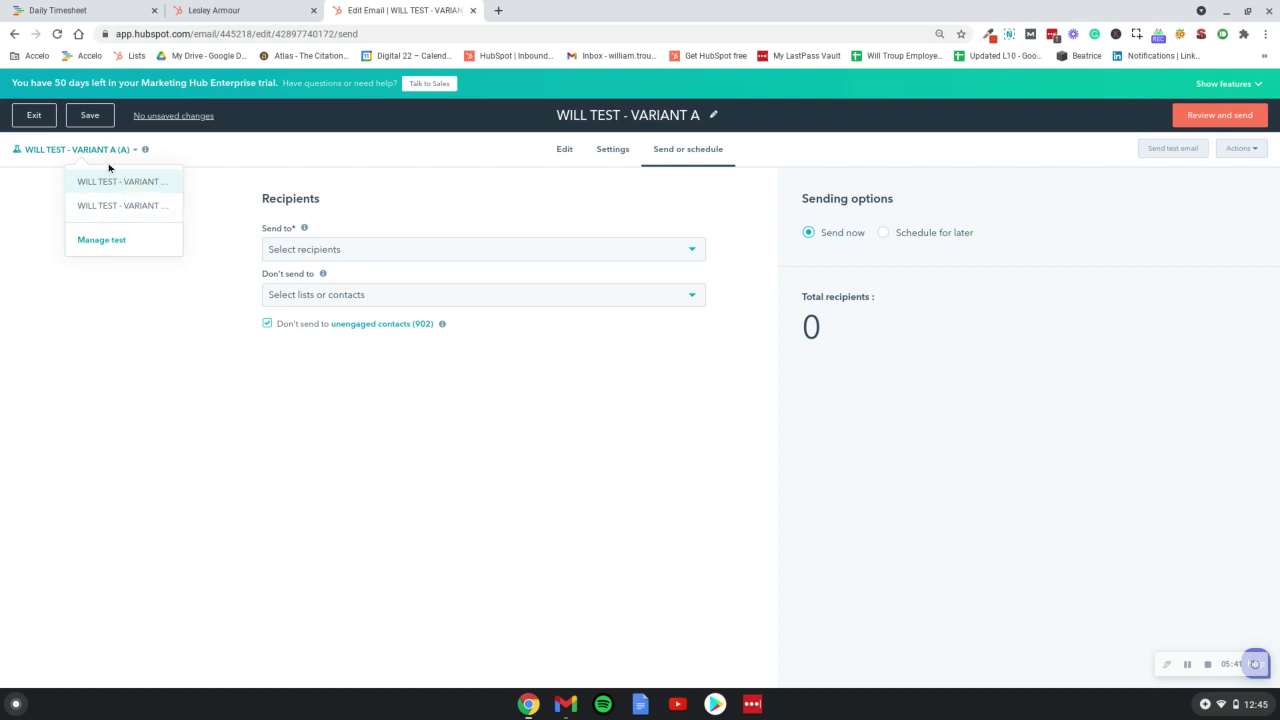
{"action": "left_click", "coordinate": [437, 154]}
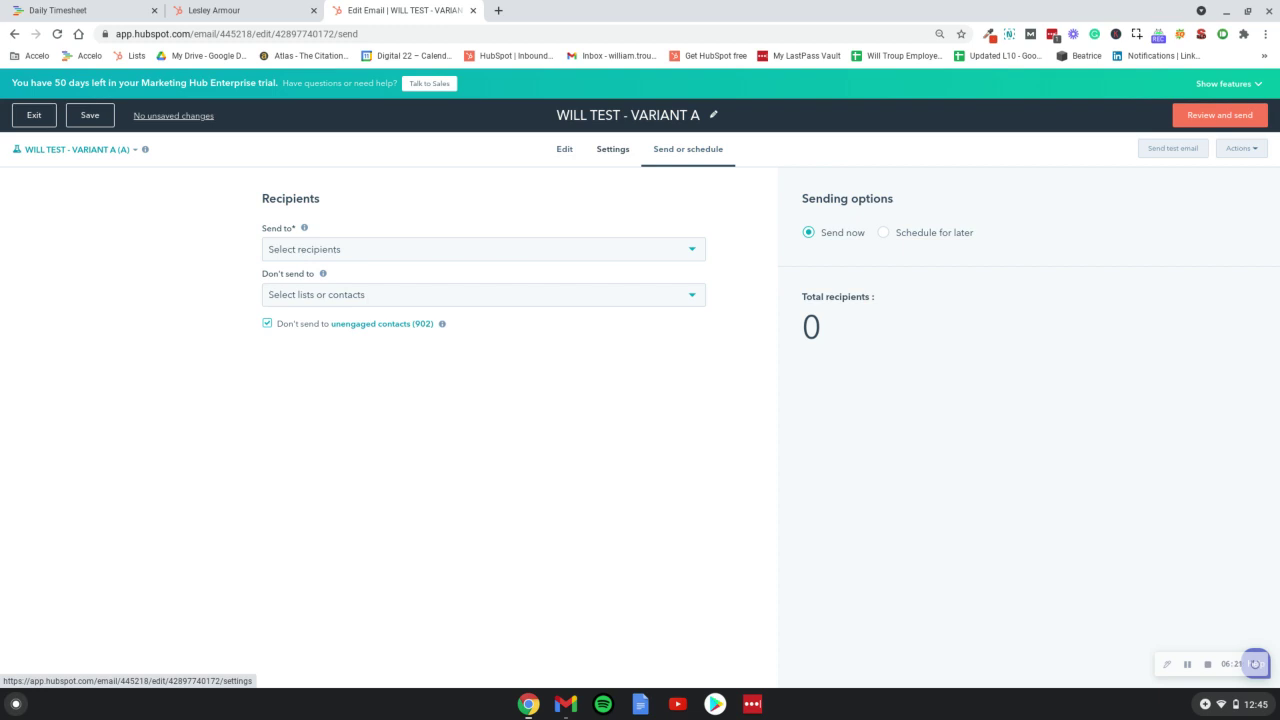
Show Variant A's email settings with the unchanged 'Lets talk inbound!' subject
{"action": "left_click", "coordinate": [566, 149]}
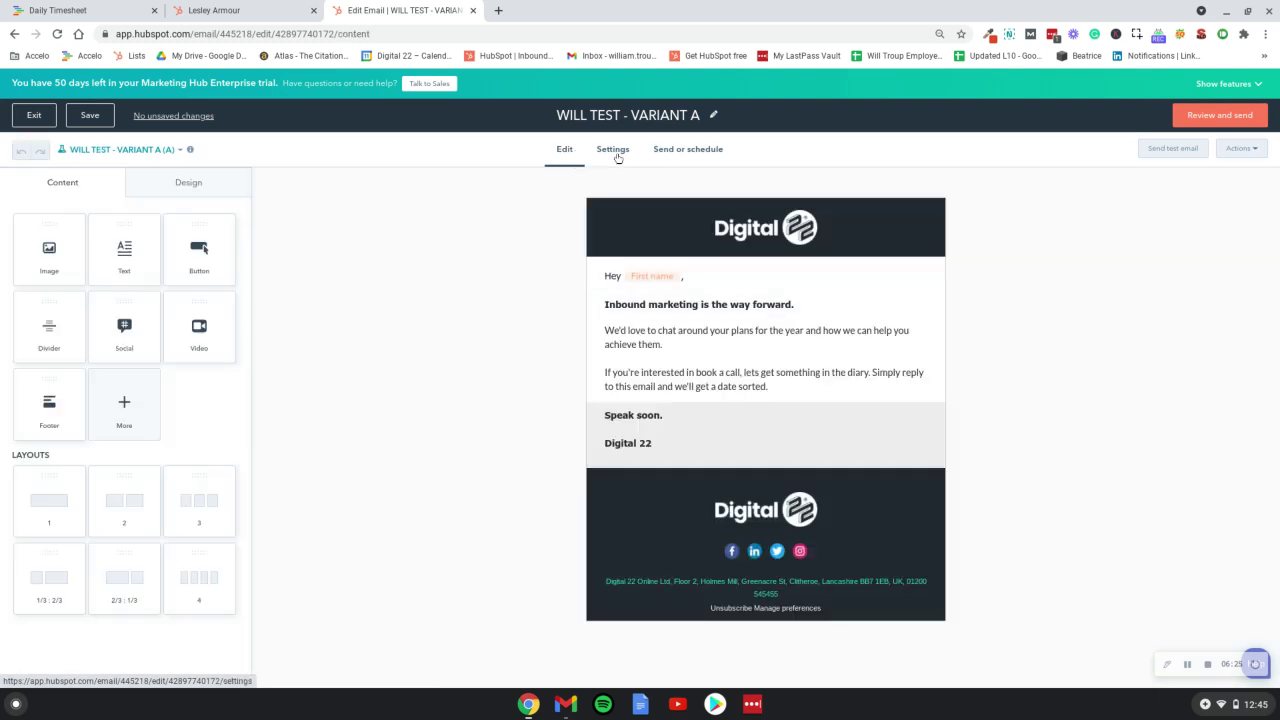
{"action": "left_click", "coordinate": [611, 150]}
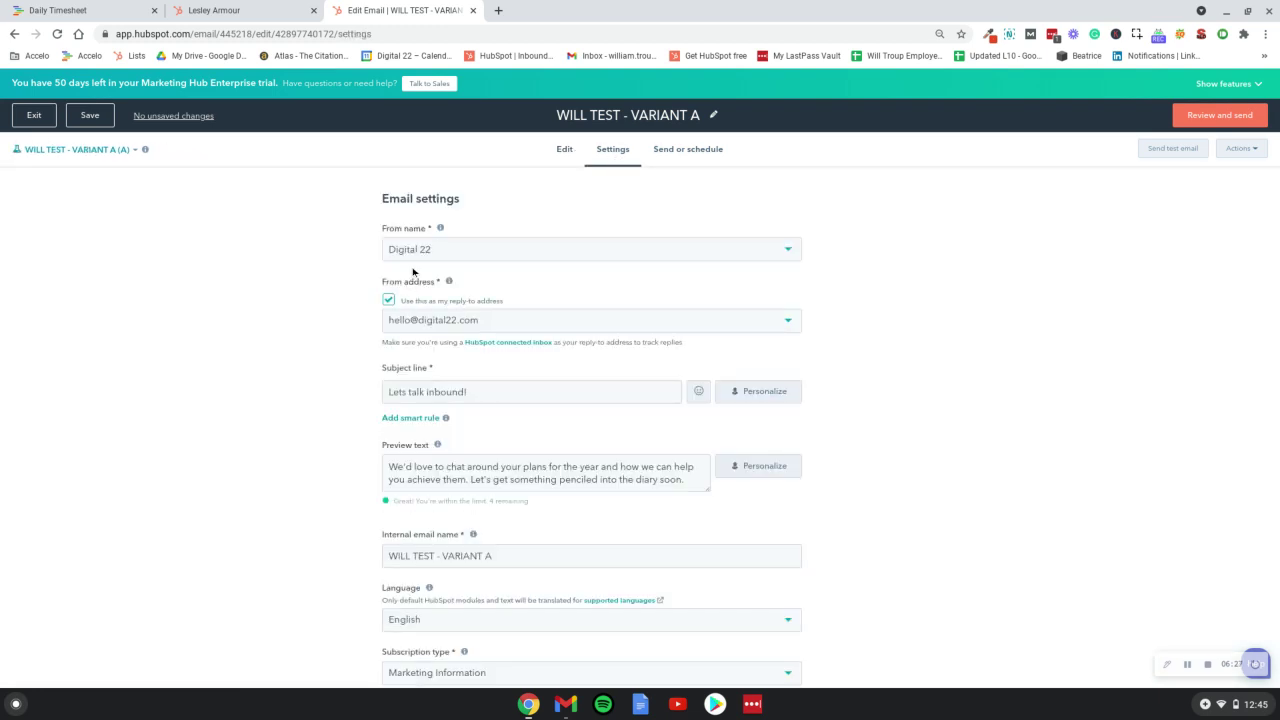